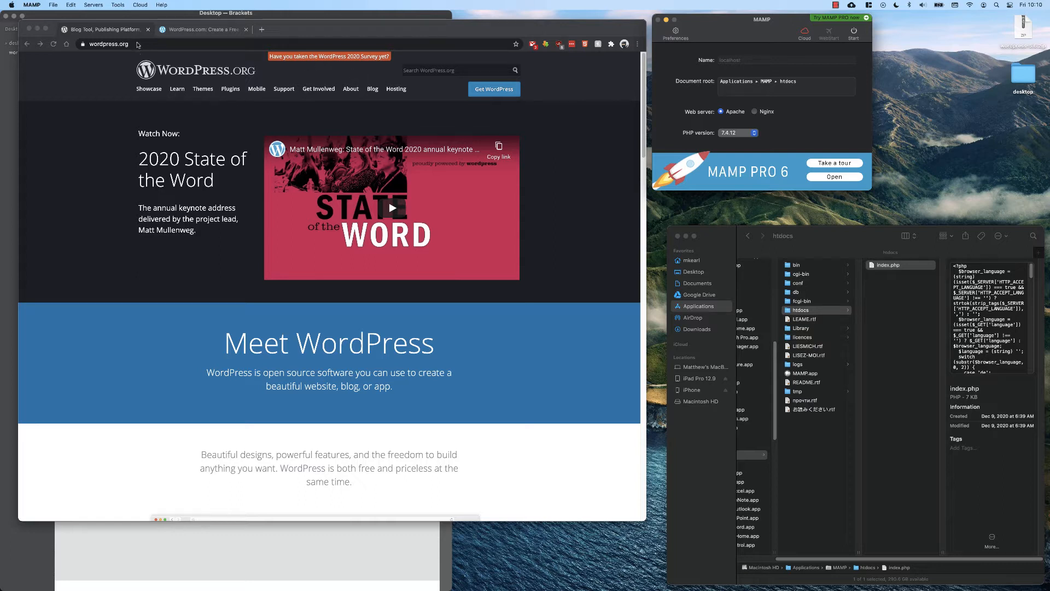
Close the WordPress.com tab, keeping the WordPress.org page open.
click(177, 32)
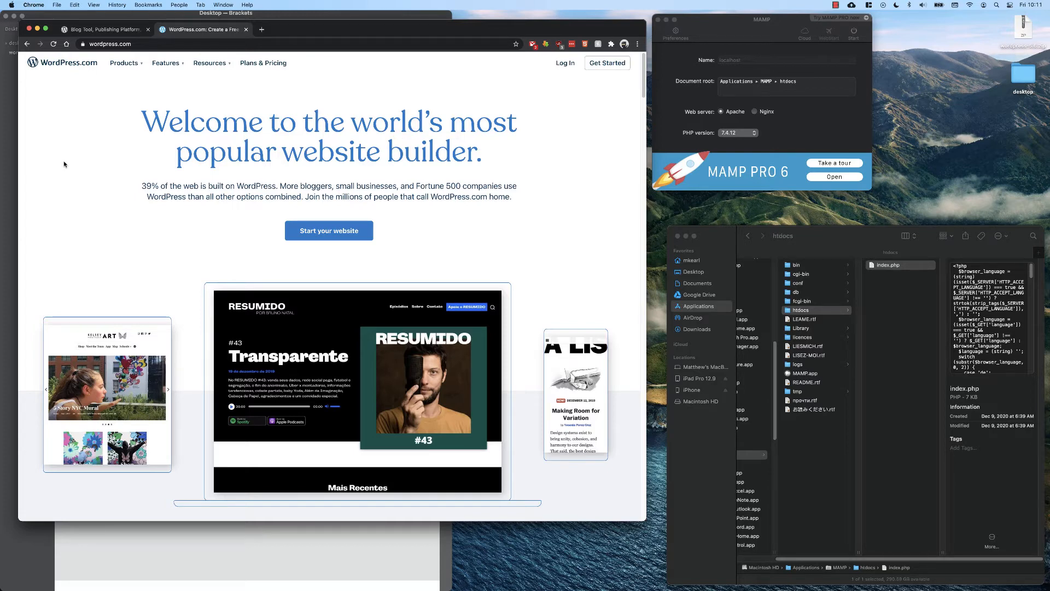
click(113, 31)
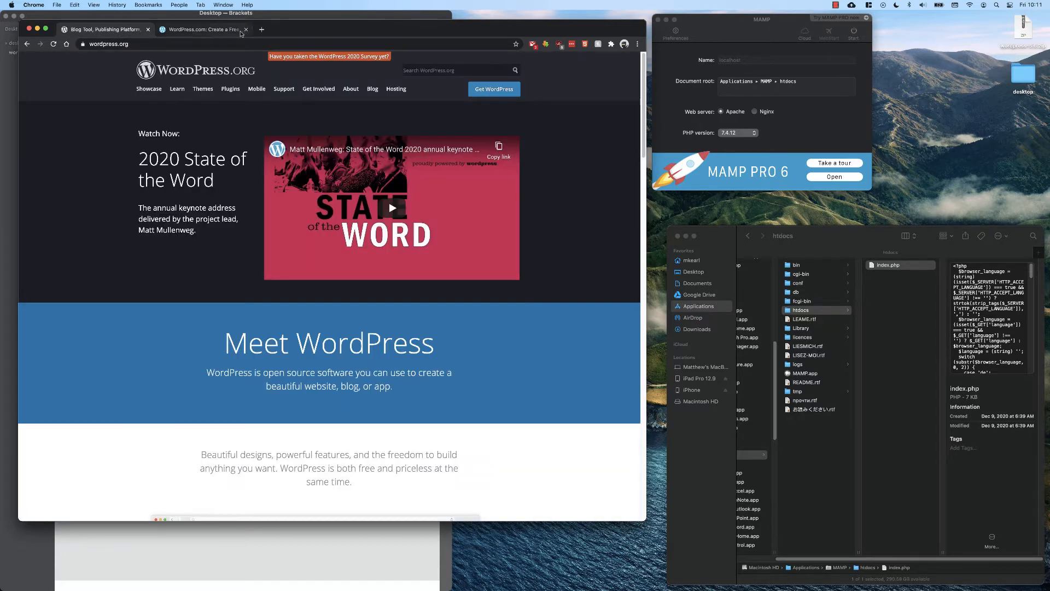
click(247, 30)
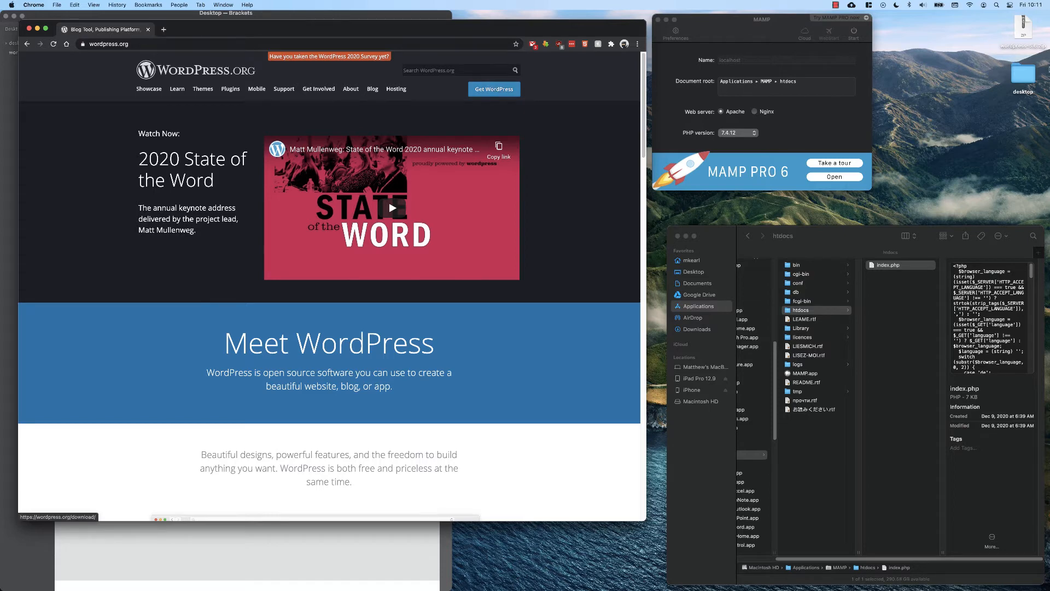
Unzip the downloaded wordpress-5.6.zip file on the desktop.
click(1028, 30)
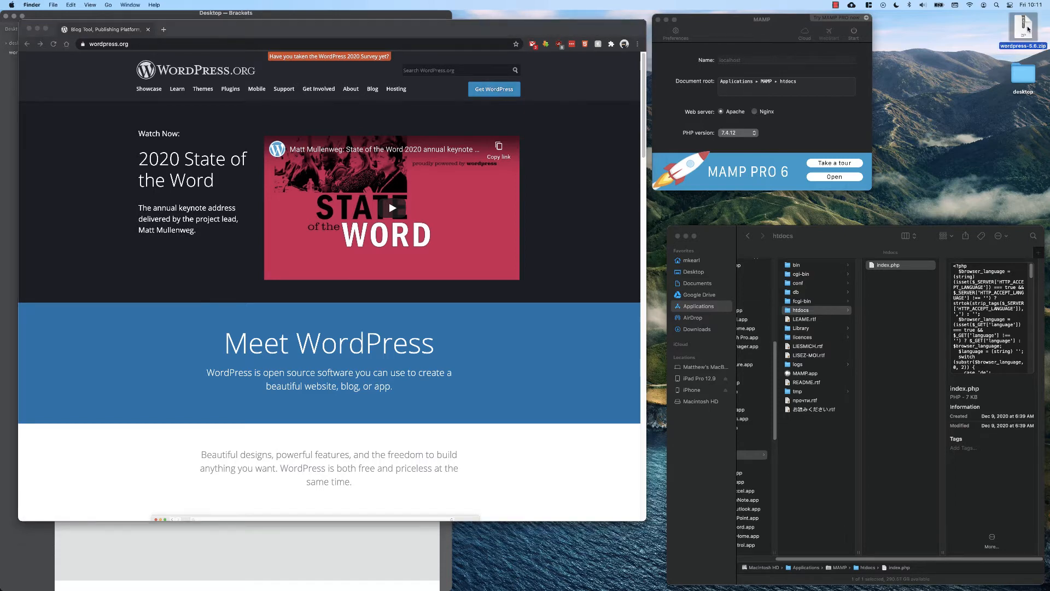
double_click(1023, 28)
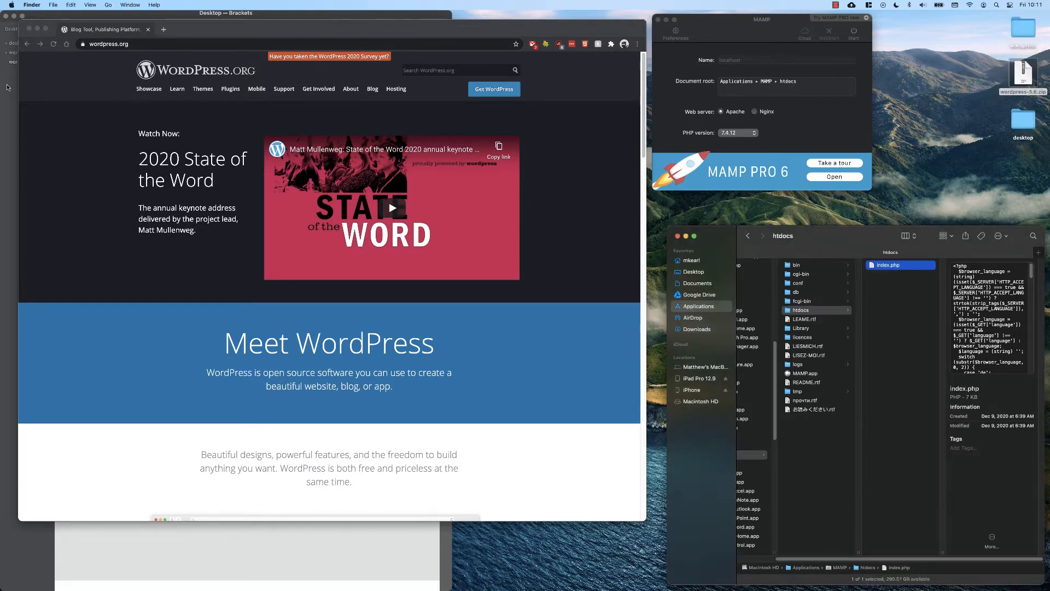
Start the MAMP servers.
click(789, 144)
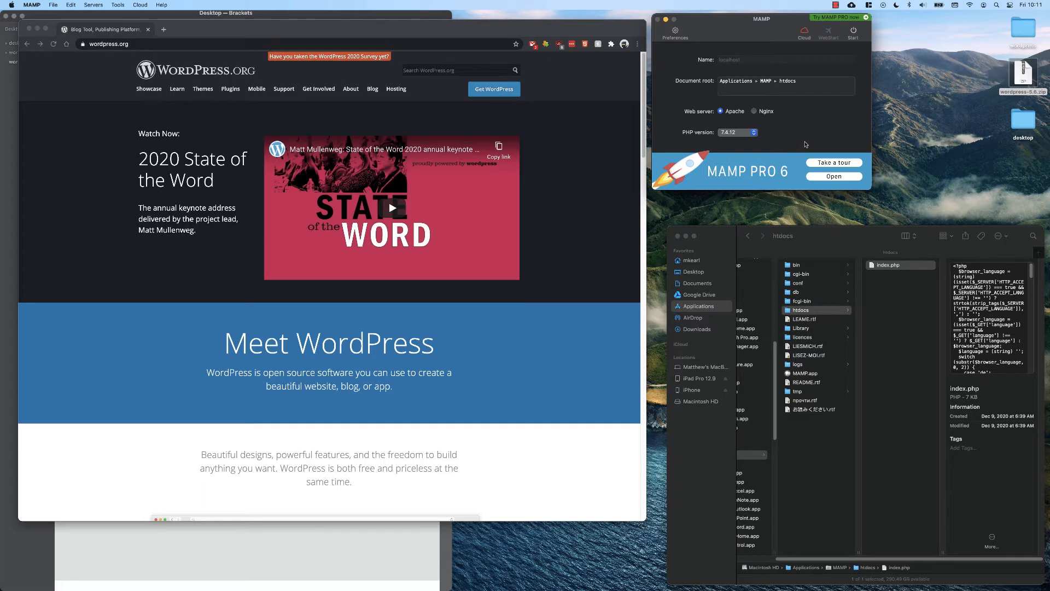
click(853, 33)
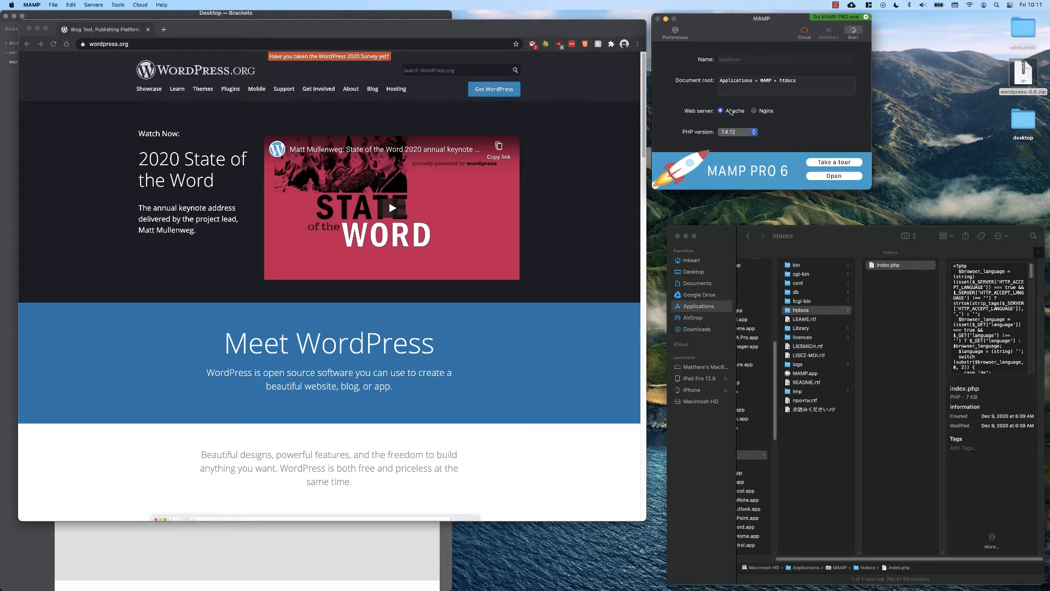
click(813, 310)
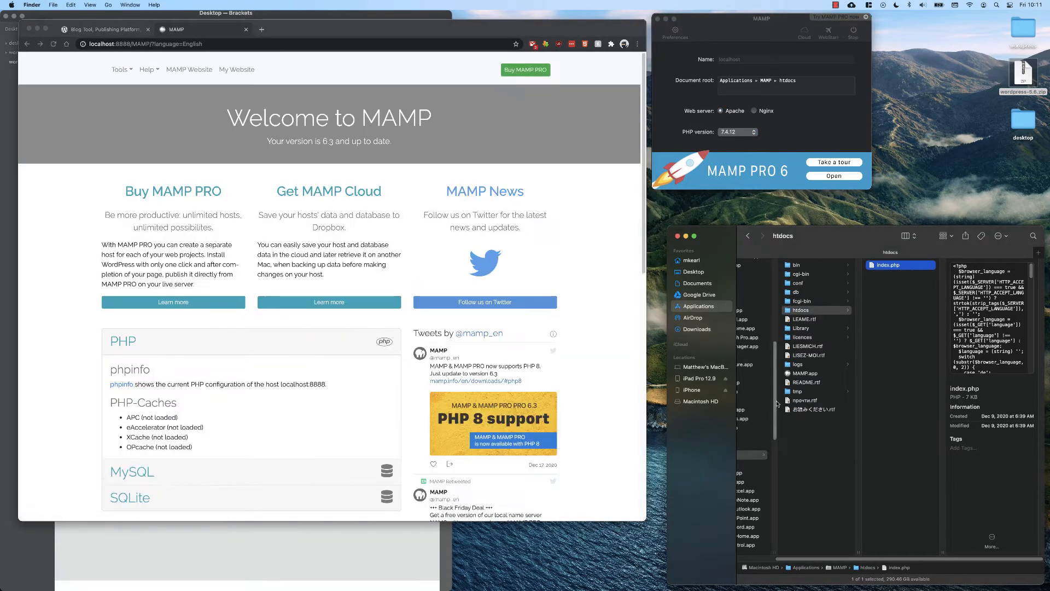
Move the extracted wordpress folder from the desktop into MAMP's htdocs folder.
scroll(783, 383, left, 3)
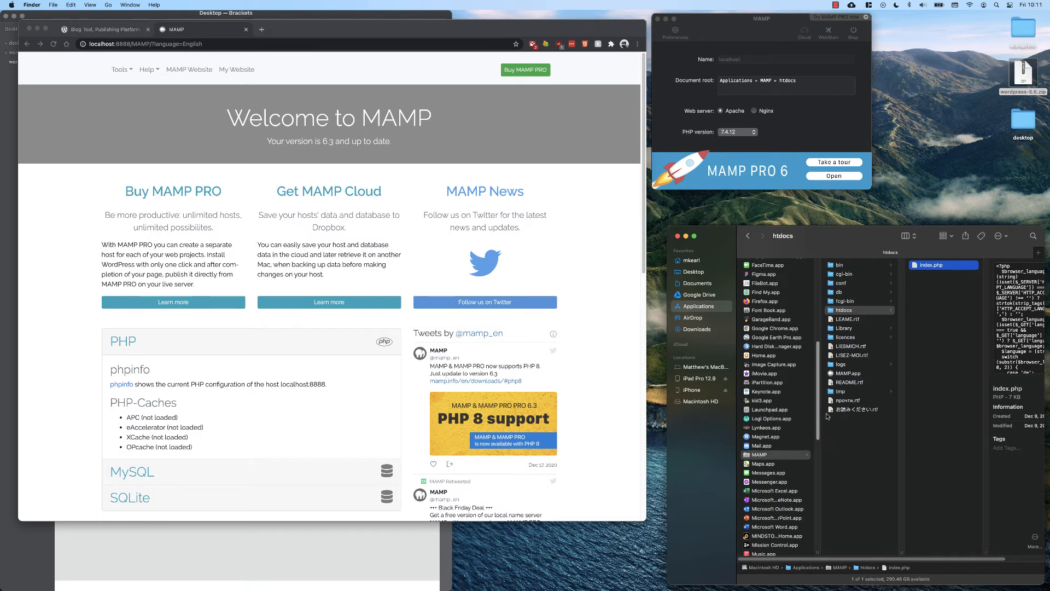
scroll(849, 310, right, 2)
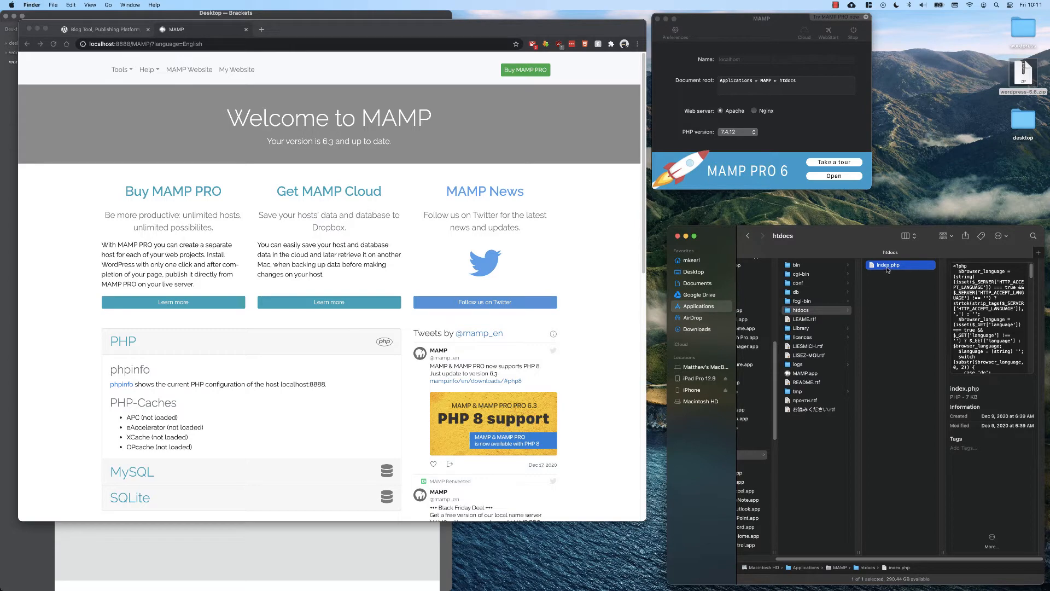
click(882, 302)
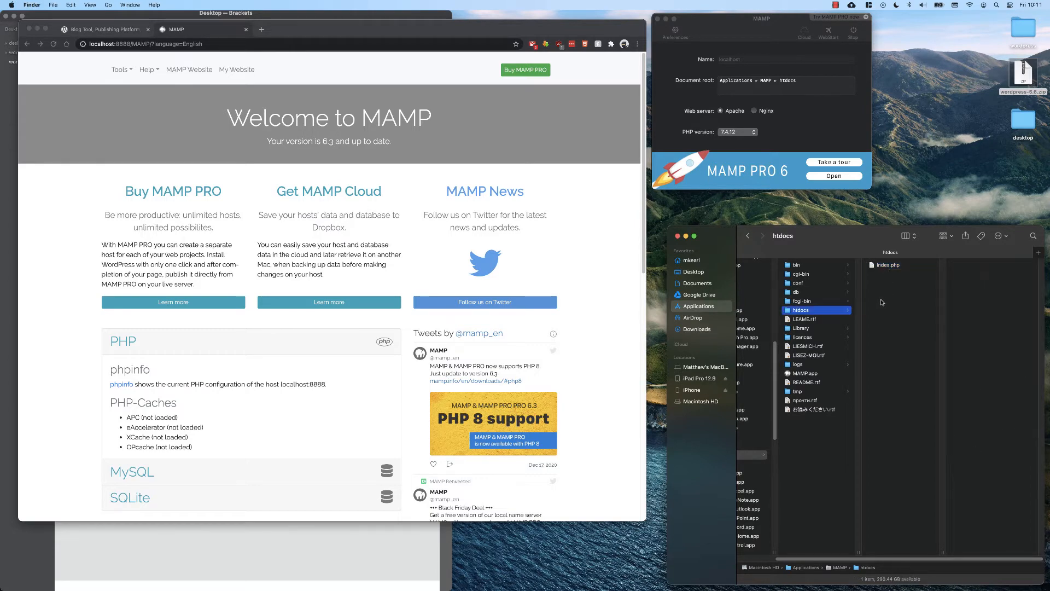
double_click(1023, 30)
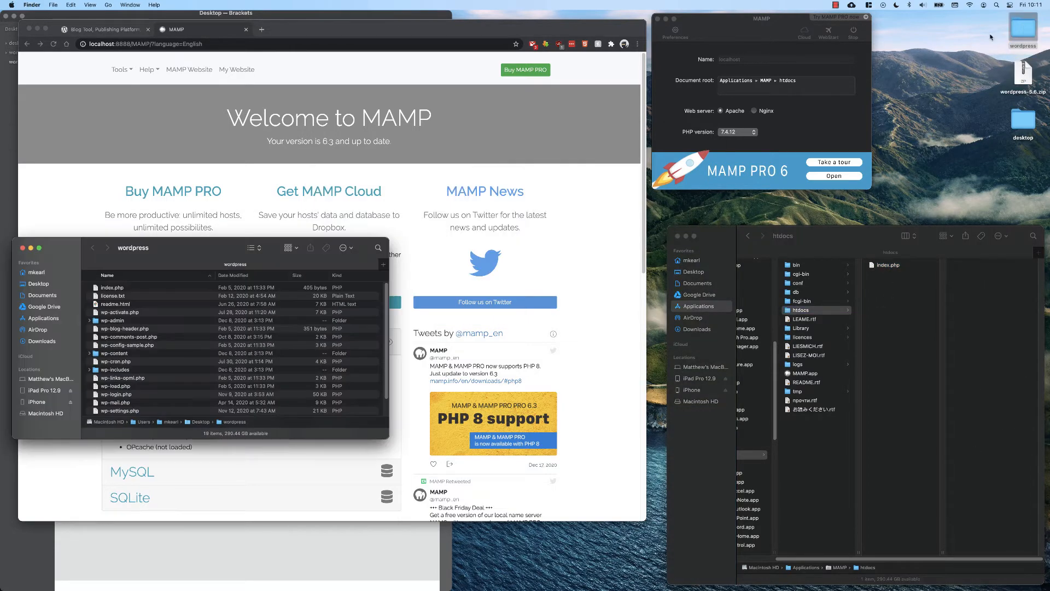
drag(200, 245, 419, 106)
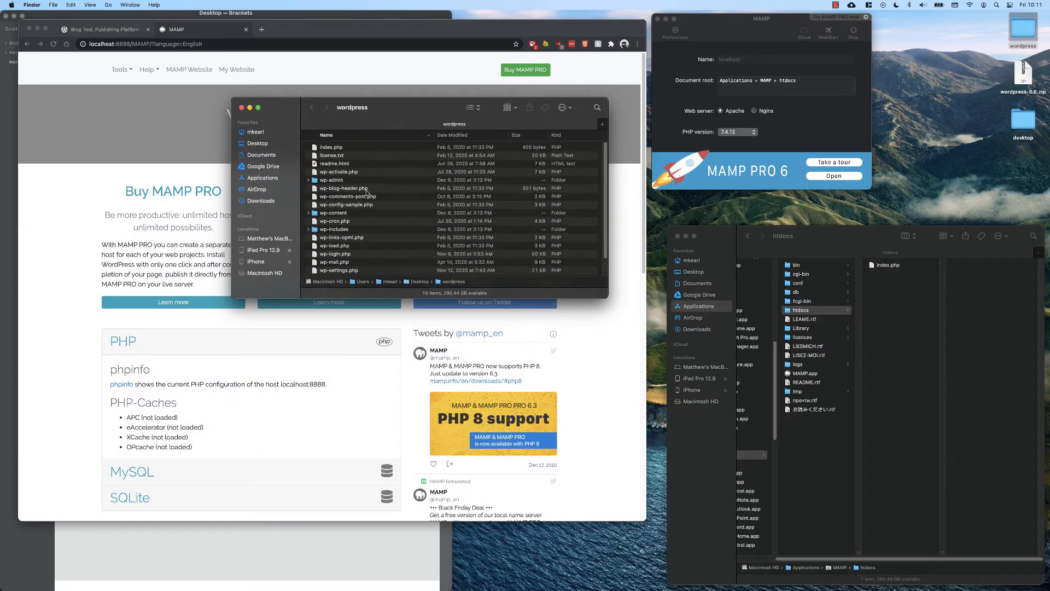
scroll(382, 241, down, 3)
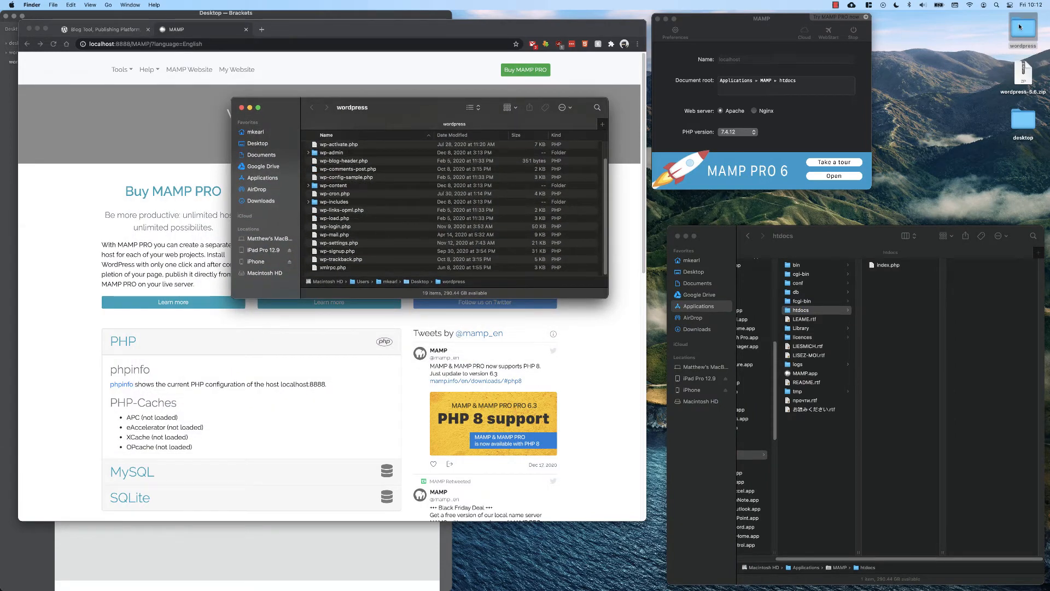
drag(1020, 27, 897, 298)
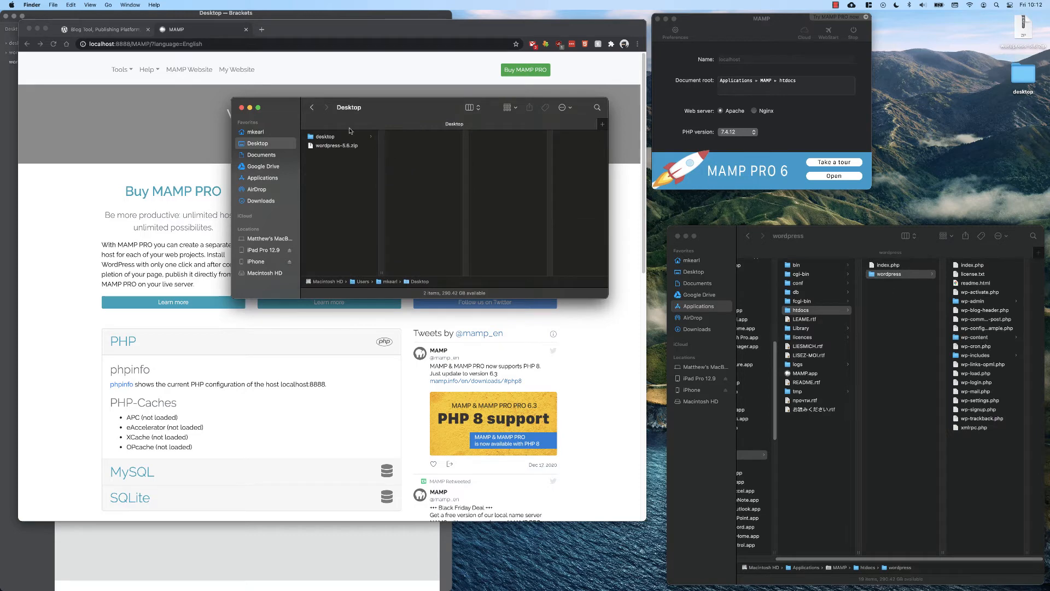
click(241, 107)
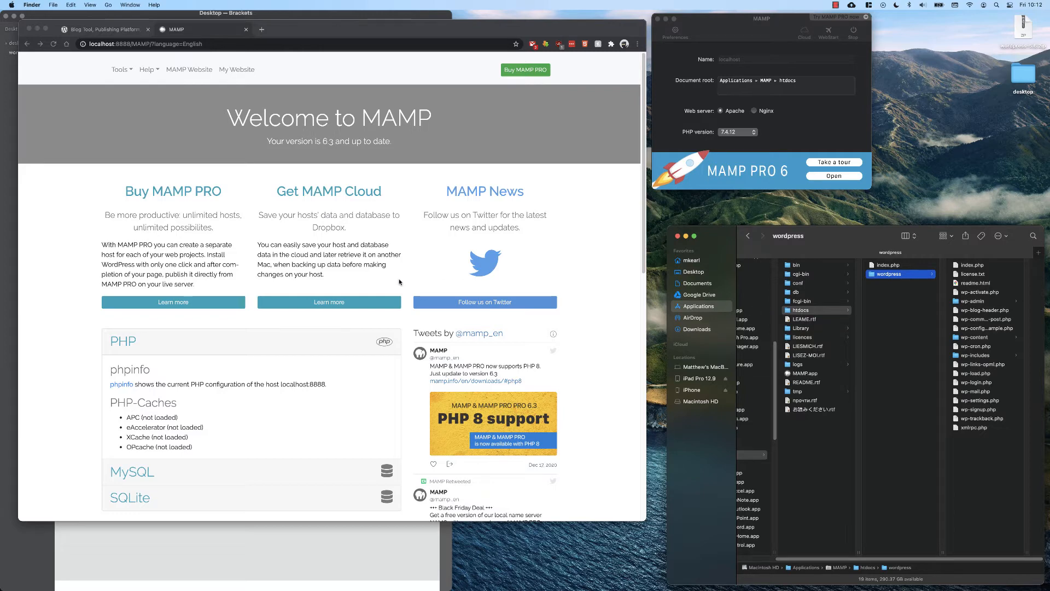
Expand the MySQL section of the MAMP start page to view the connection parameters.
click(189, 262)
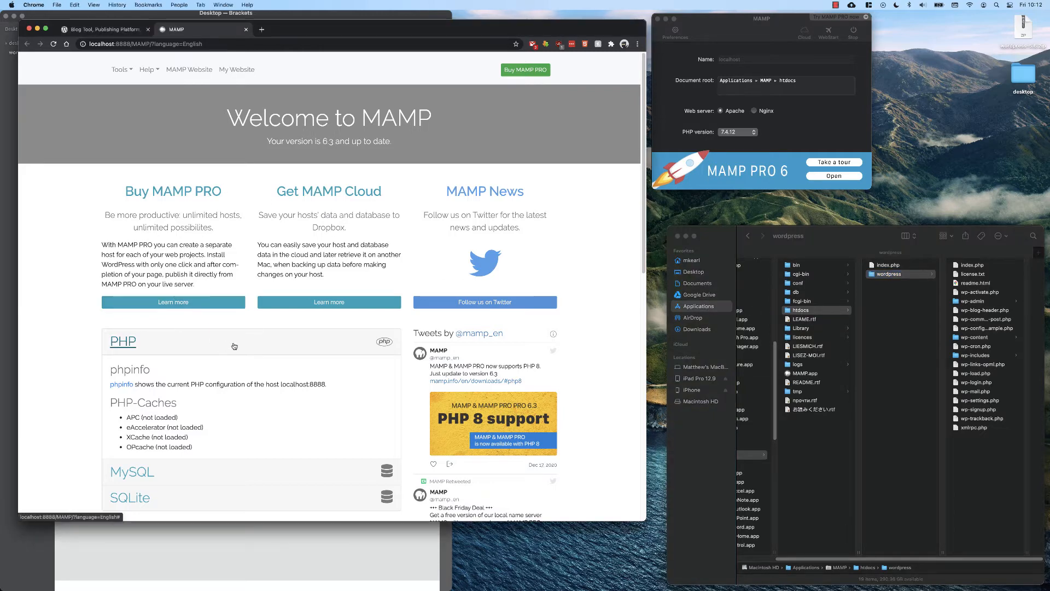
scroll(251, 348, down, 2)
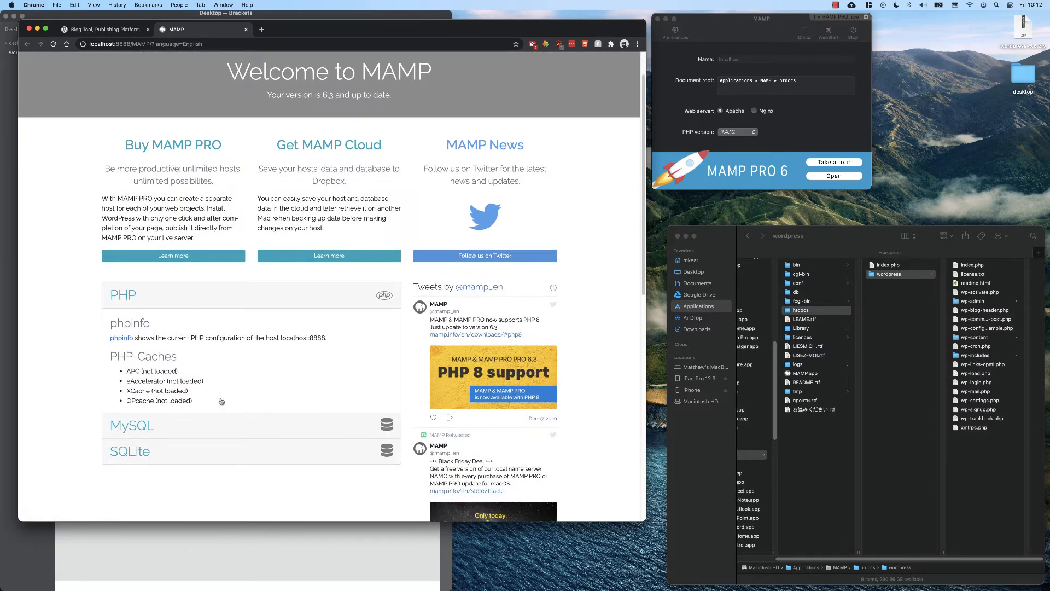
click(197, 429)
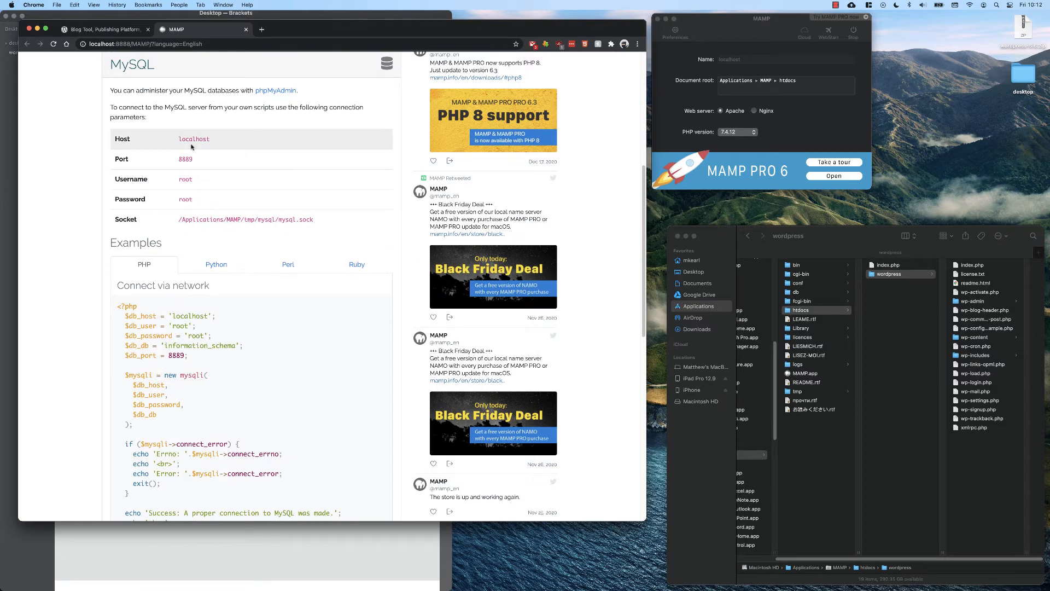
Open localhost:8888 in a new browser tab.
click(262, 30)
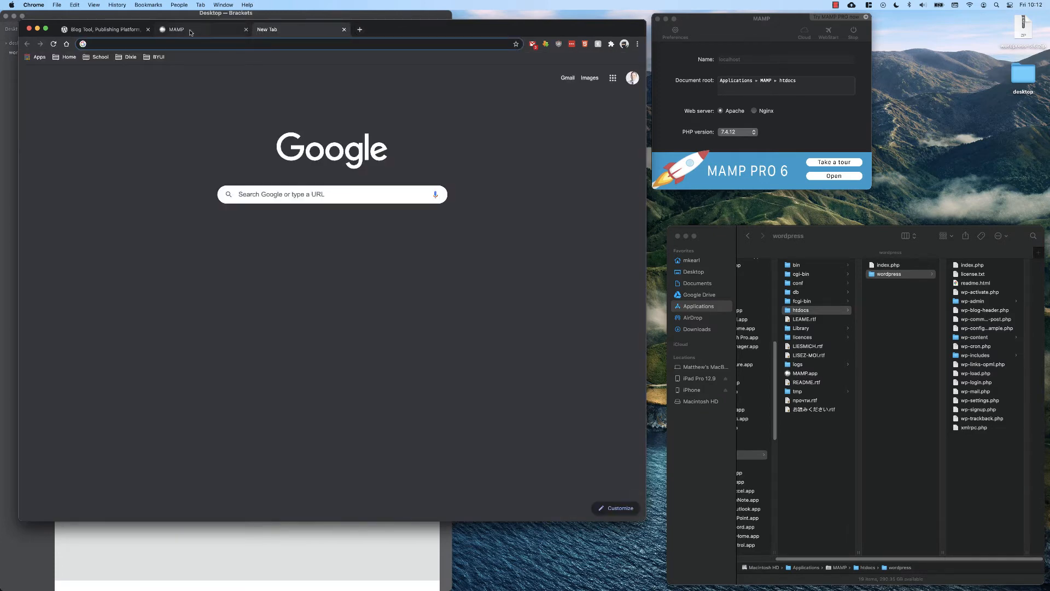
text(localhost:8888/)
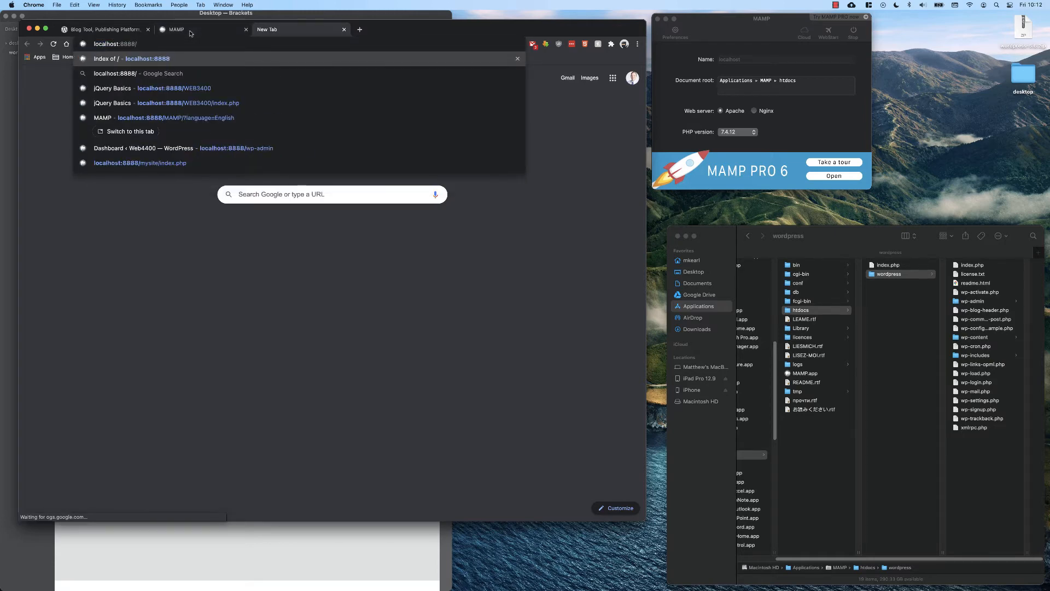
key(Return)
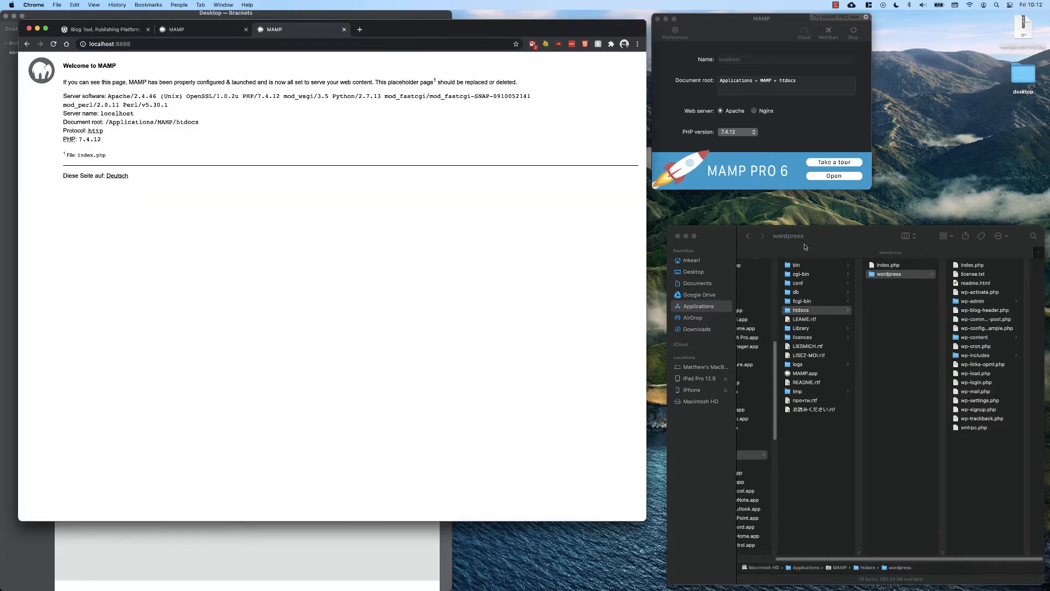
Navigate the tab to localhost:8888/wordpress to launch the WordPress setup.
click(888, 266)
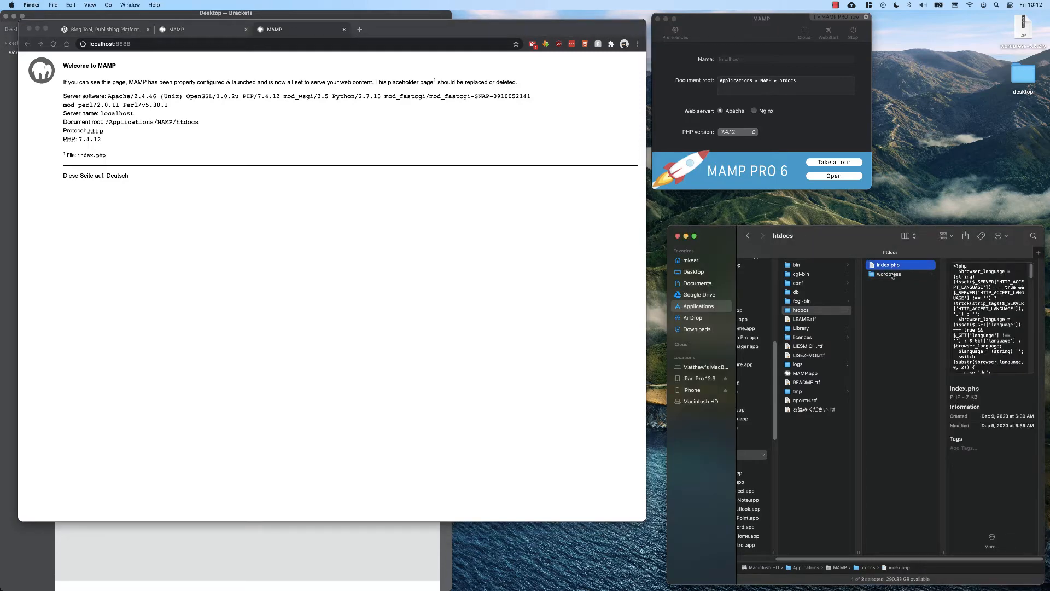
click(892, 275)
click(228, 47)
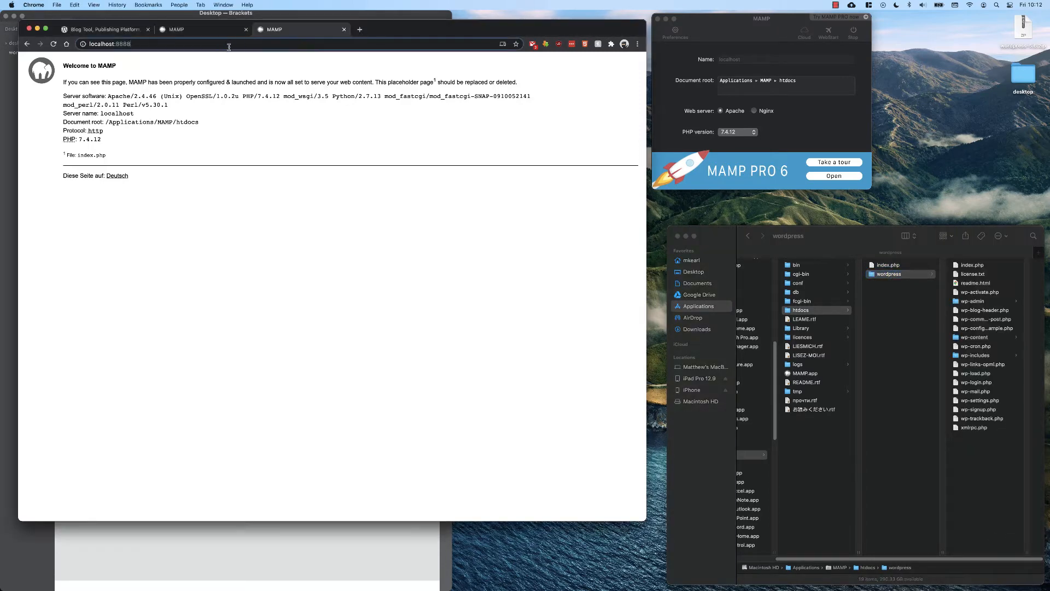
text(/wordpress)
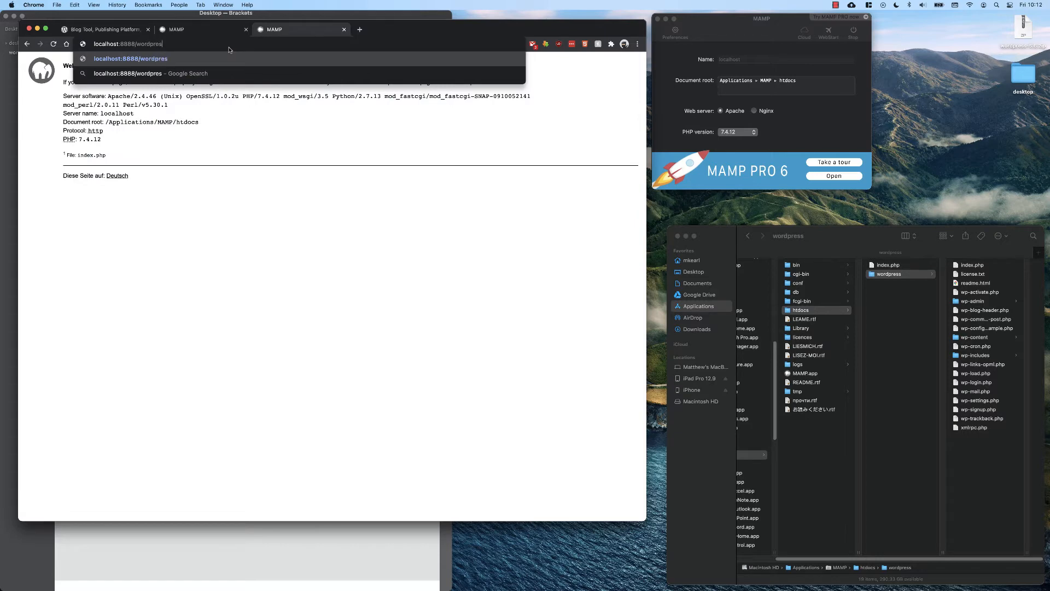
key(Return)
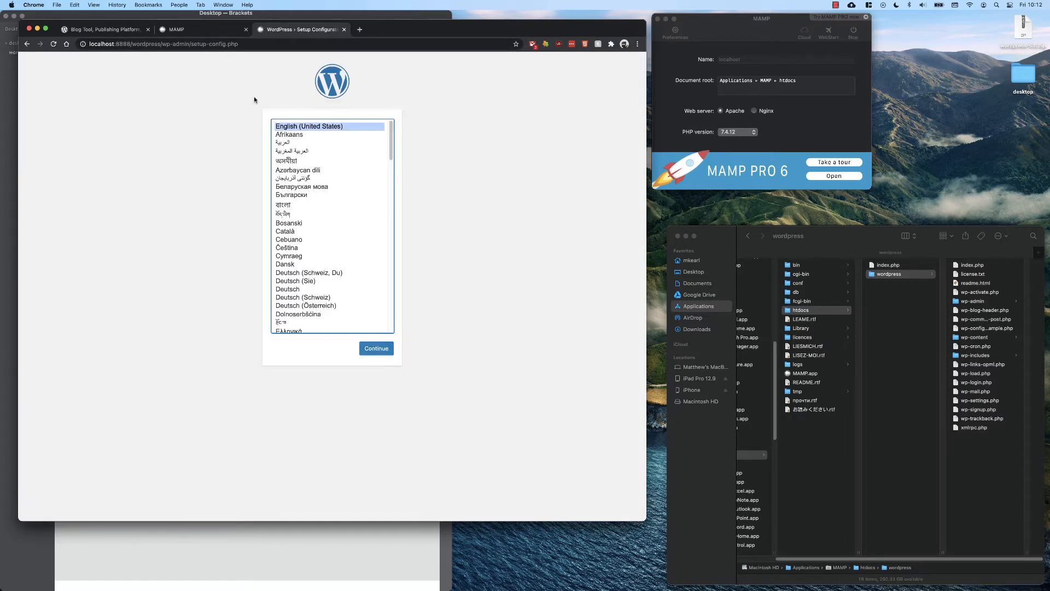
Continue with English (United States) as the setup language to reach the database information page.
click(377, 348)
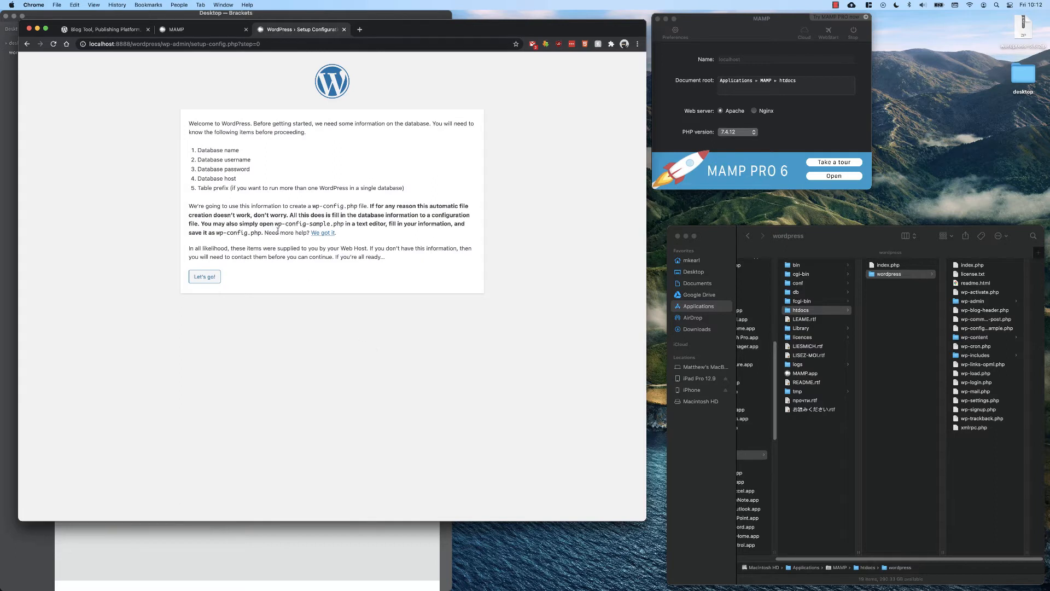
drag(198, 151, 244, 154)
click(199, 160)
Open wp-config-sample.php from the htdocs wordpress folder in Brackets.
click(210, 29)
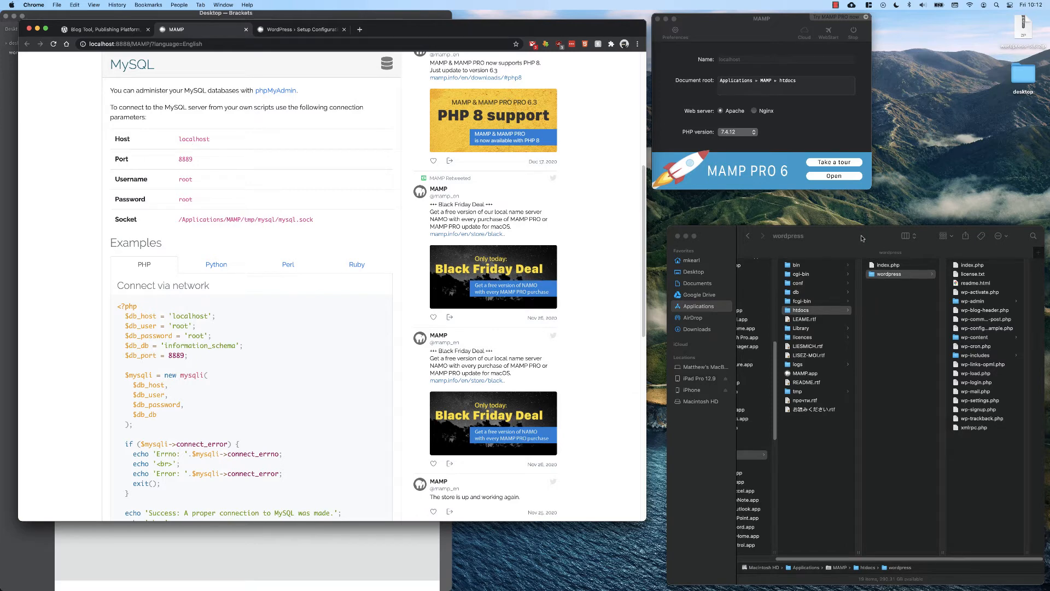
drag(866, 235, 761, 185)
click(379, 13)
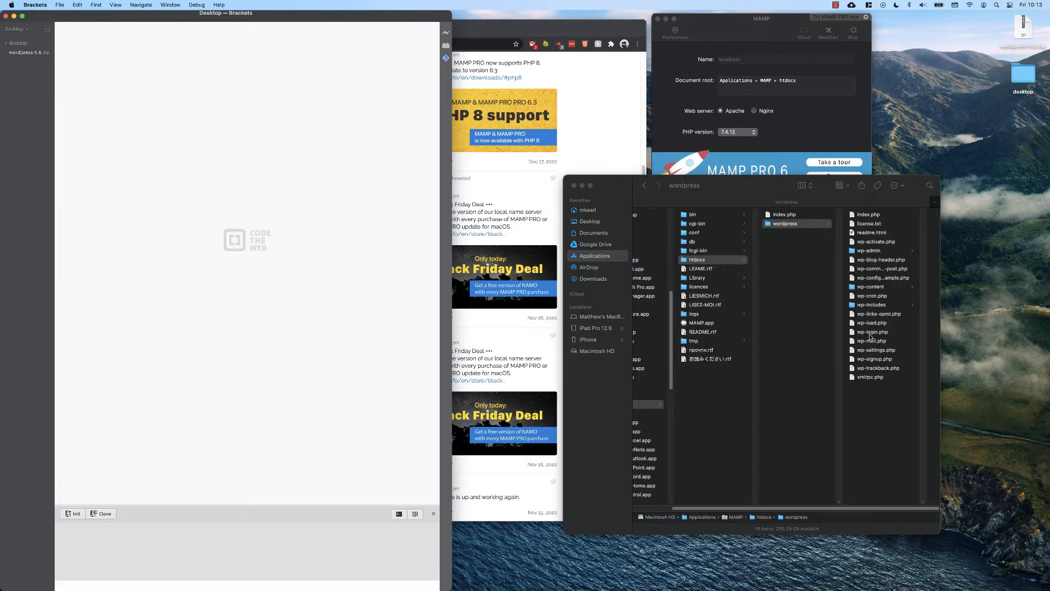
click(871, 278)
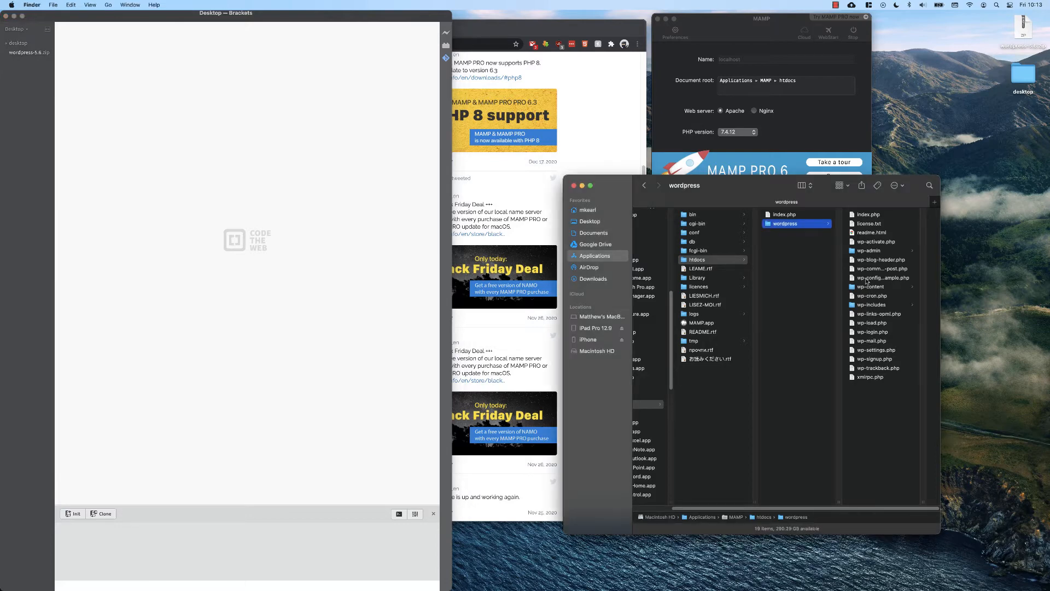
drag(789, 279, 230, 286)
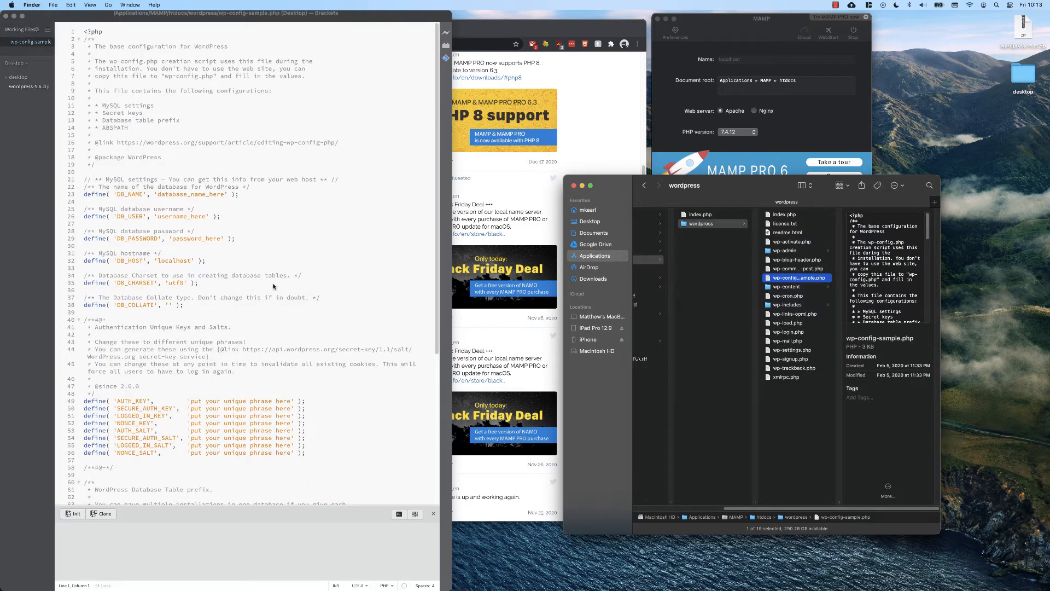
Examine the database name placeholder and the authentication key lines in wp-config-sample.php.
click(165, 193)
double_click(166, 193)
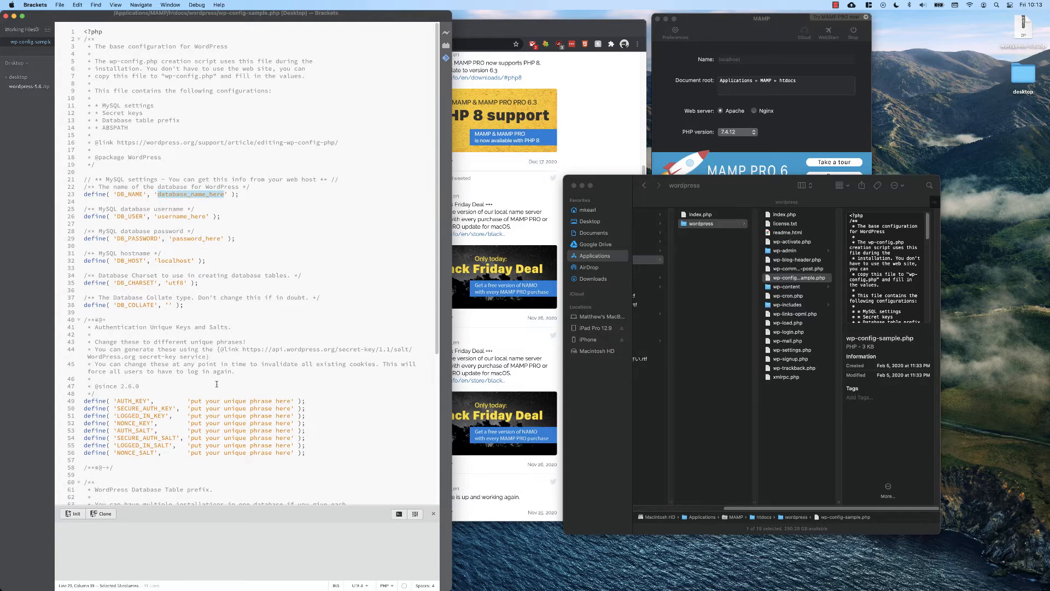
scroll(228, 390, down, 9)
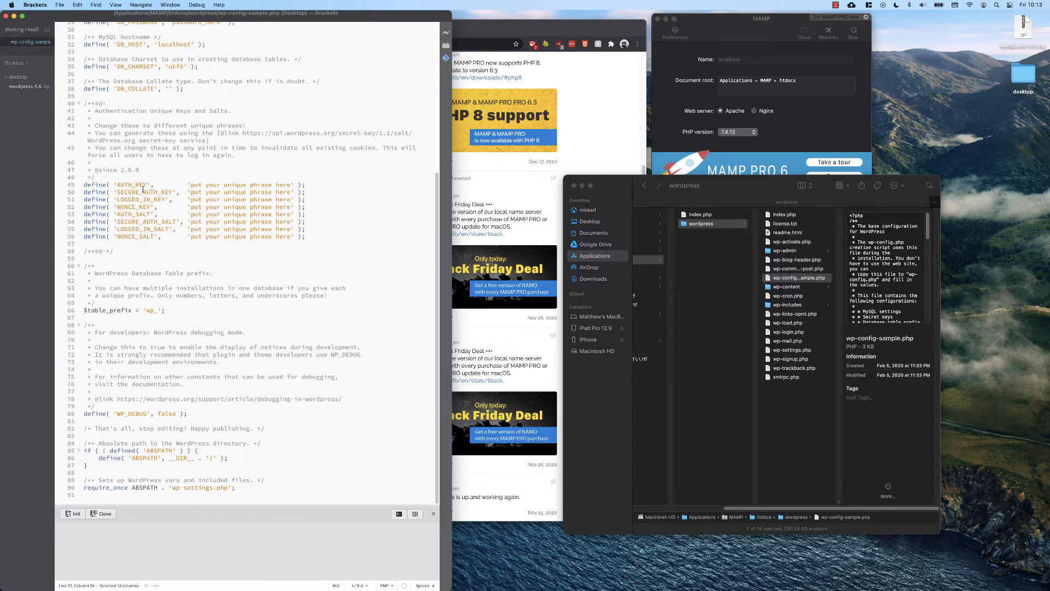
drag(143, 188, 208, 239)
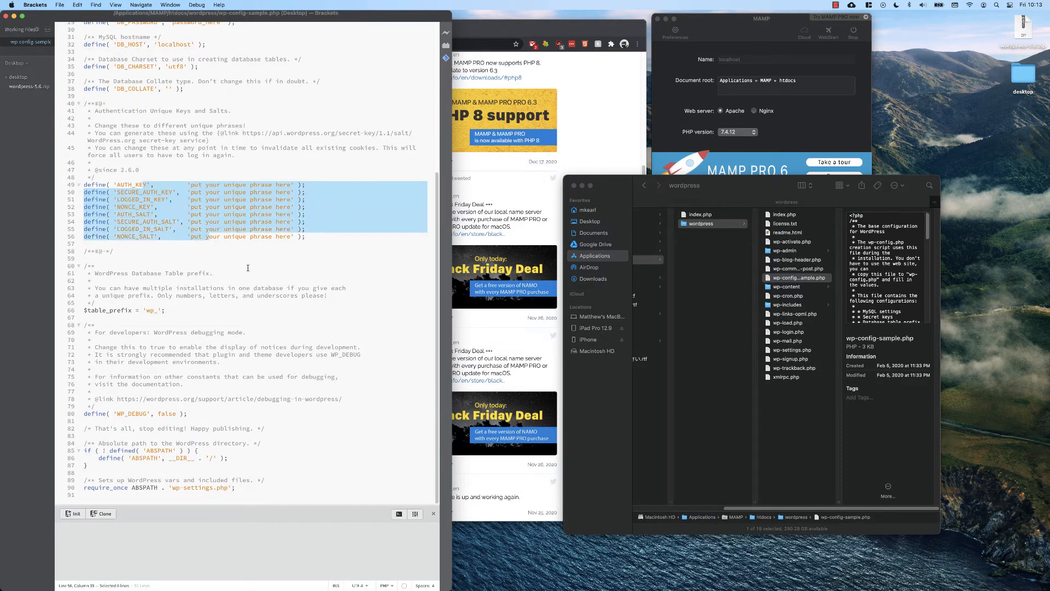
scroll(248, 268, up, 9)
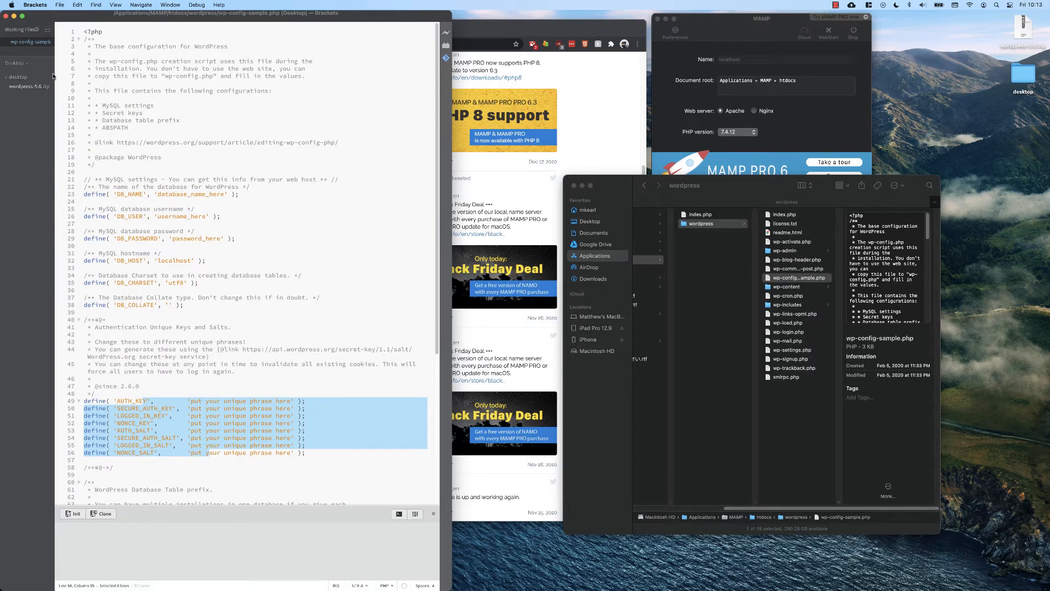
Close wp-config-sample.php in Brackets without editing it.
drag(55, 74, 127, 74)
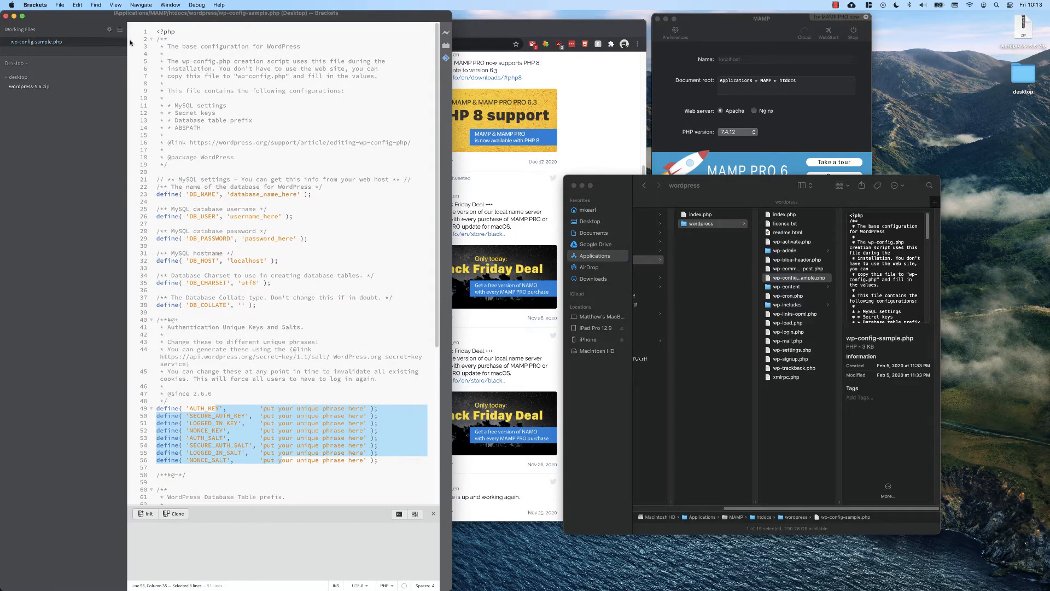
key(super+w)
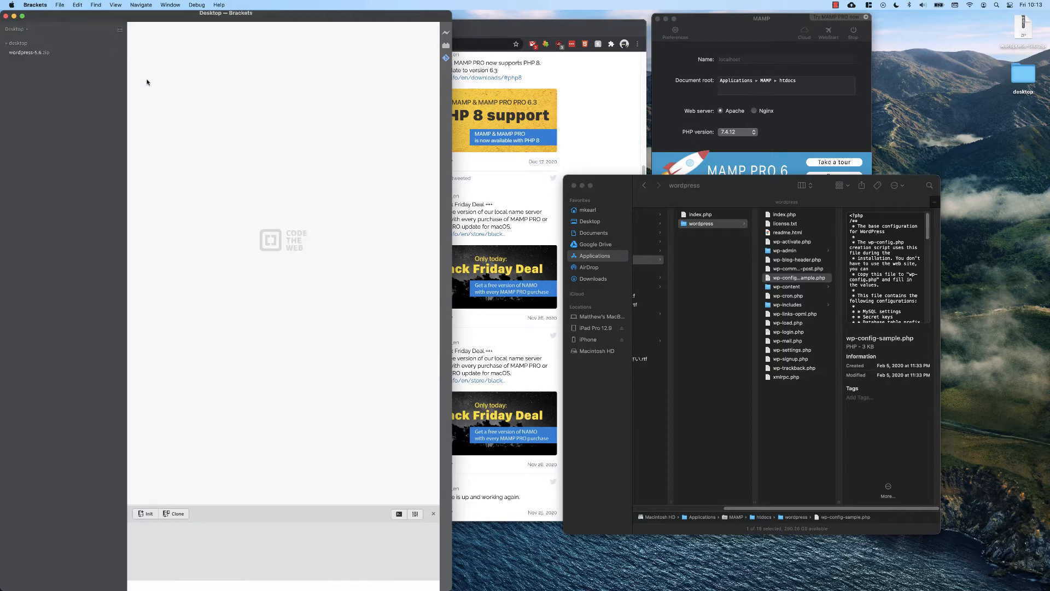
Return to the WordPress setup tab in the browser and proceed to the database connection form.
click(575, 110)
click(296, 30)
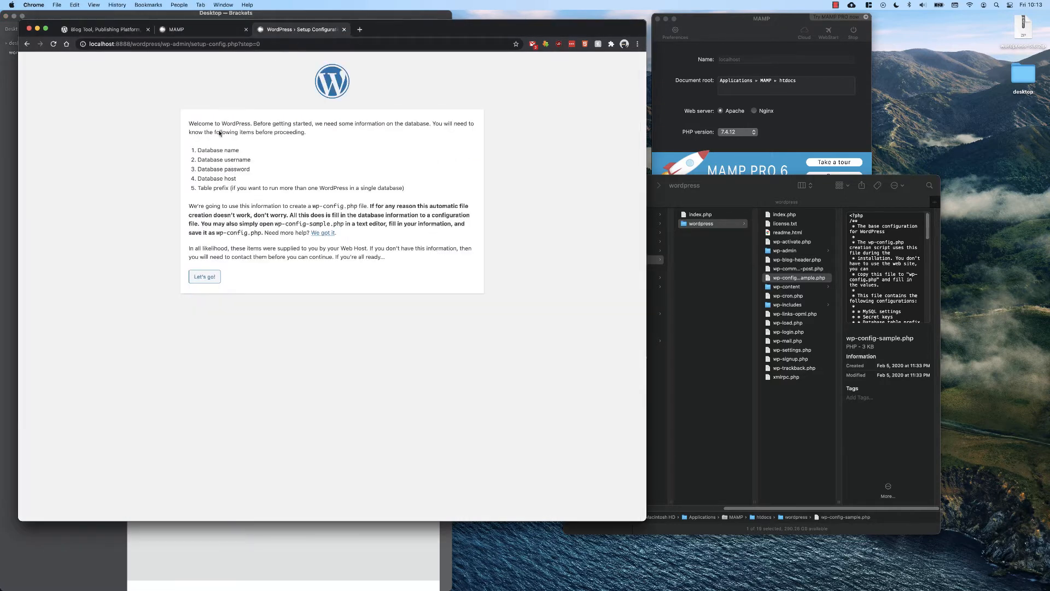
click(205, 276)
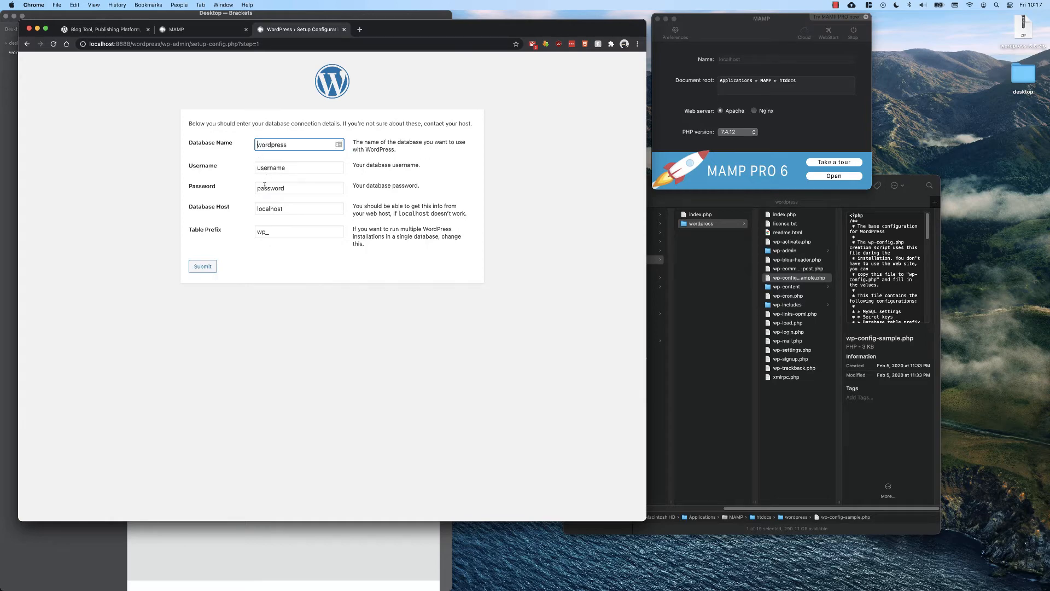
click(185, 32)
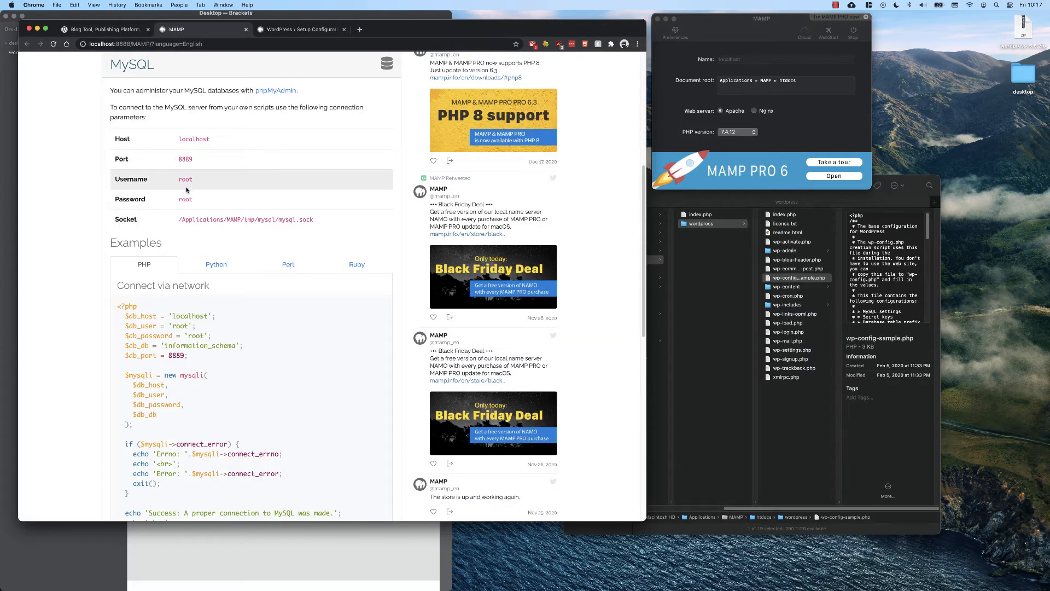
click(301, 30)
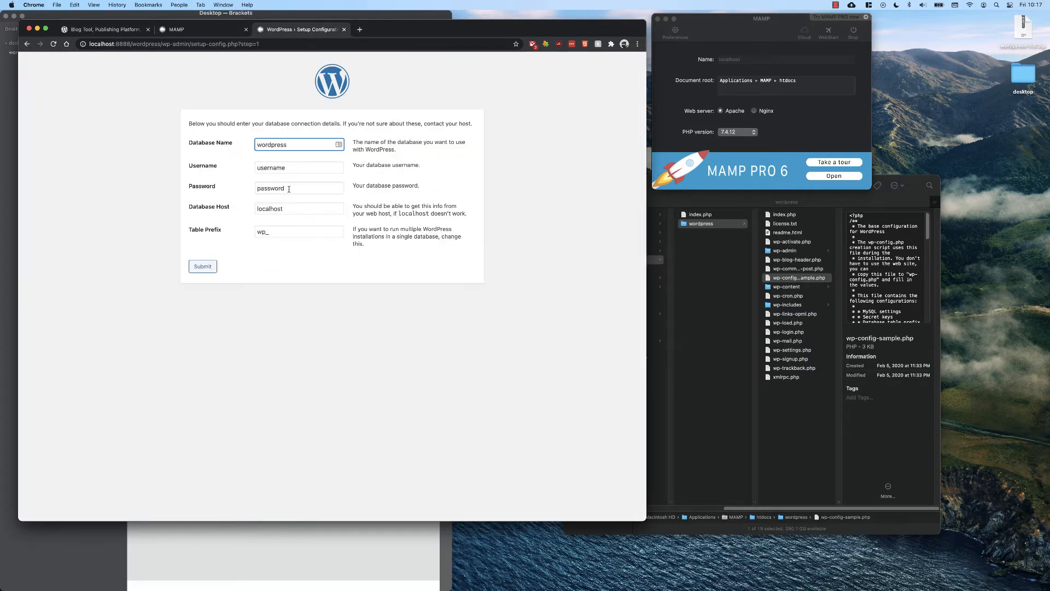
key(Tab)
key(Tab)
text(roo)
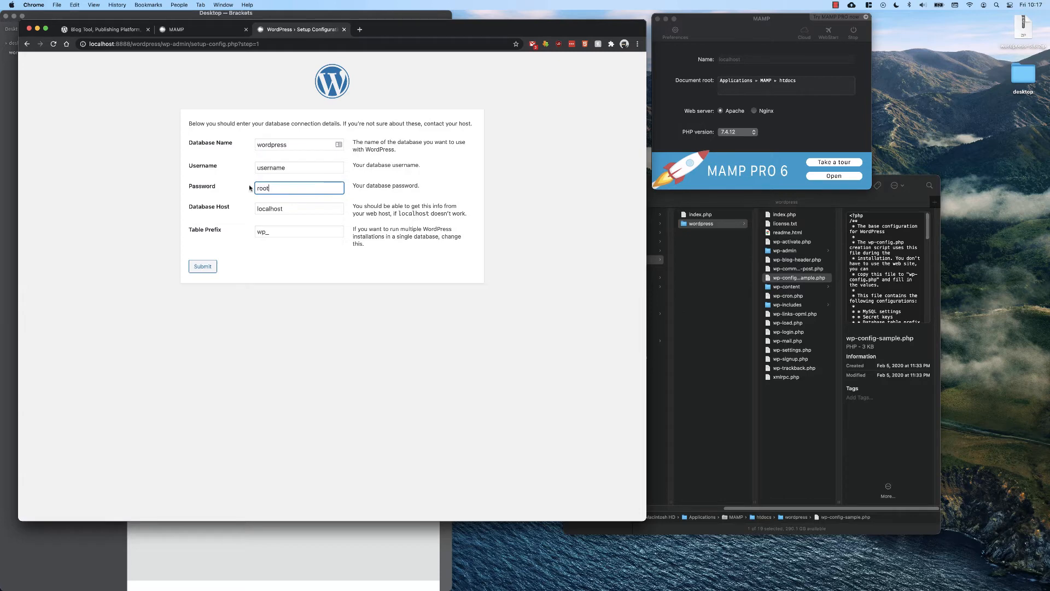
key(shift+Tab)
text(oot)
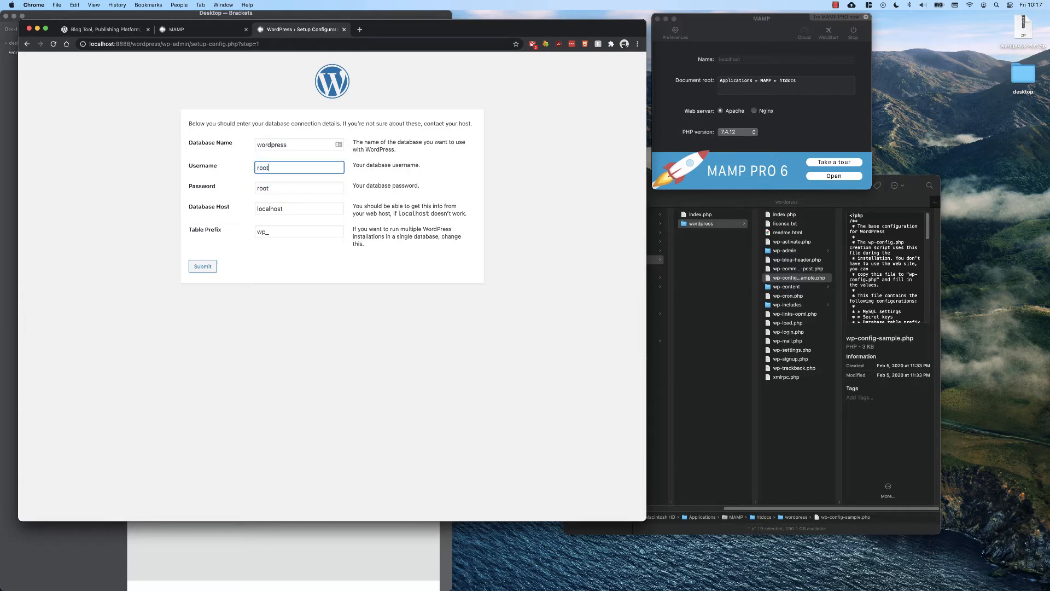
Open phpMyAdmin from the MAMP start page.
click(282, 147)
click(198, 34)
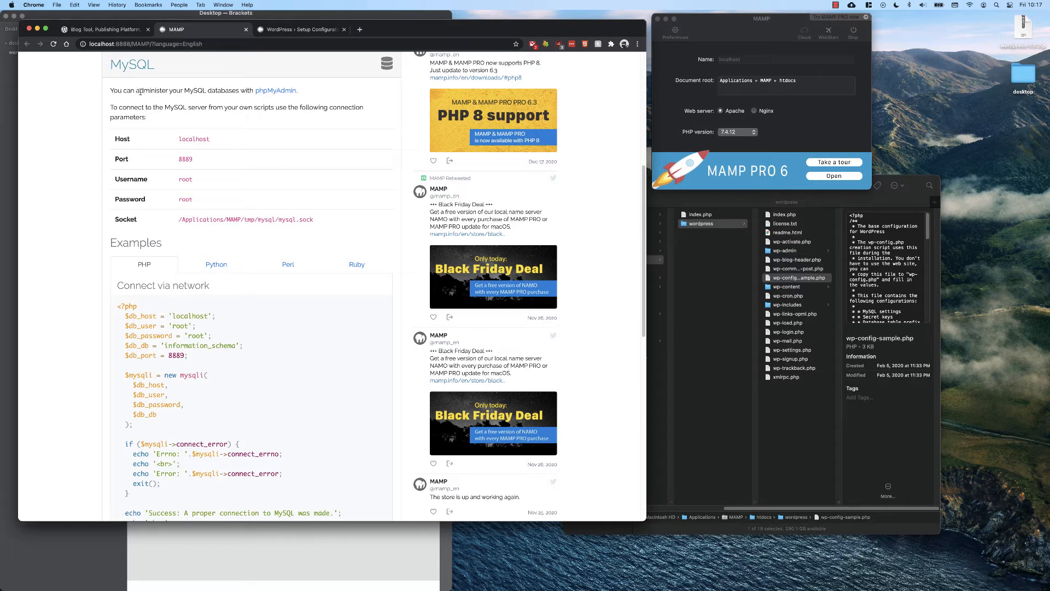
drag(138, 91, 223, 92)
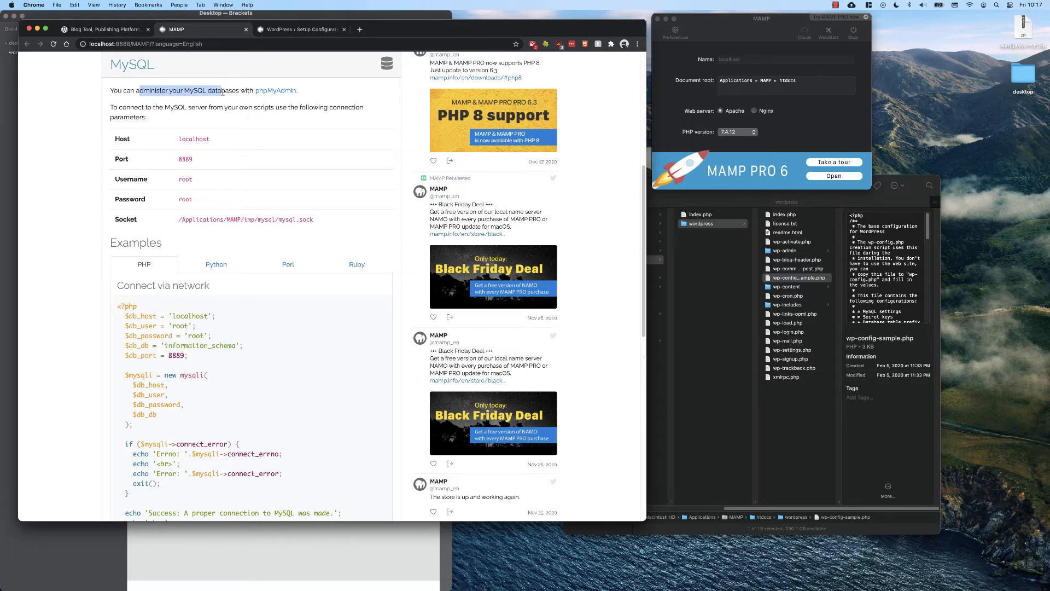
click(278, 93)
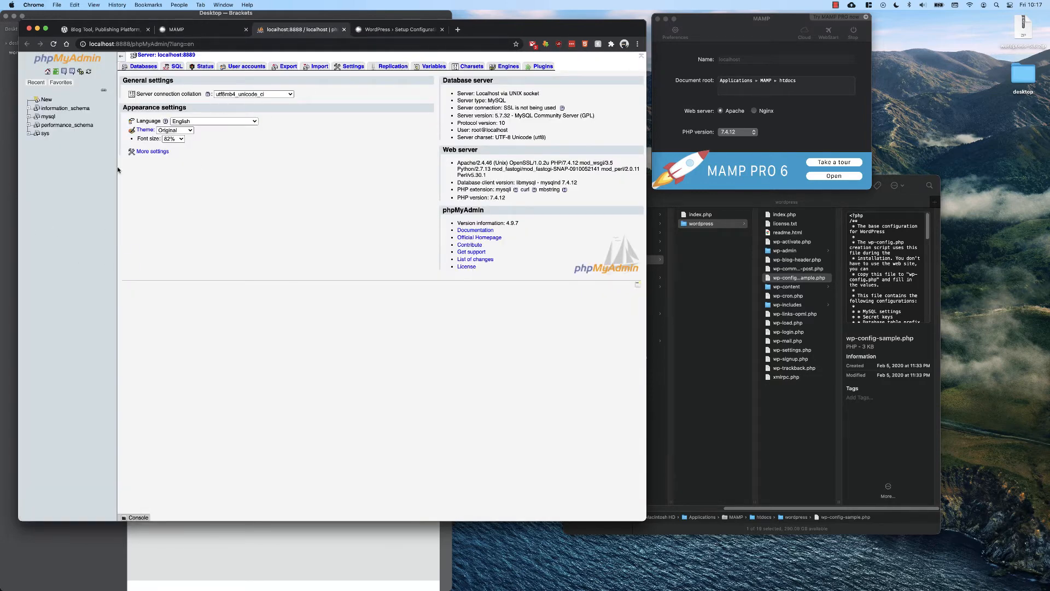
Create a new database named mytestdb in phpMyAdmin, copy its name, and review its user privileges.
click(46, 100)
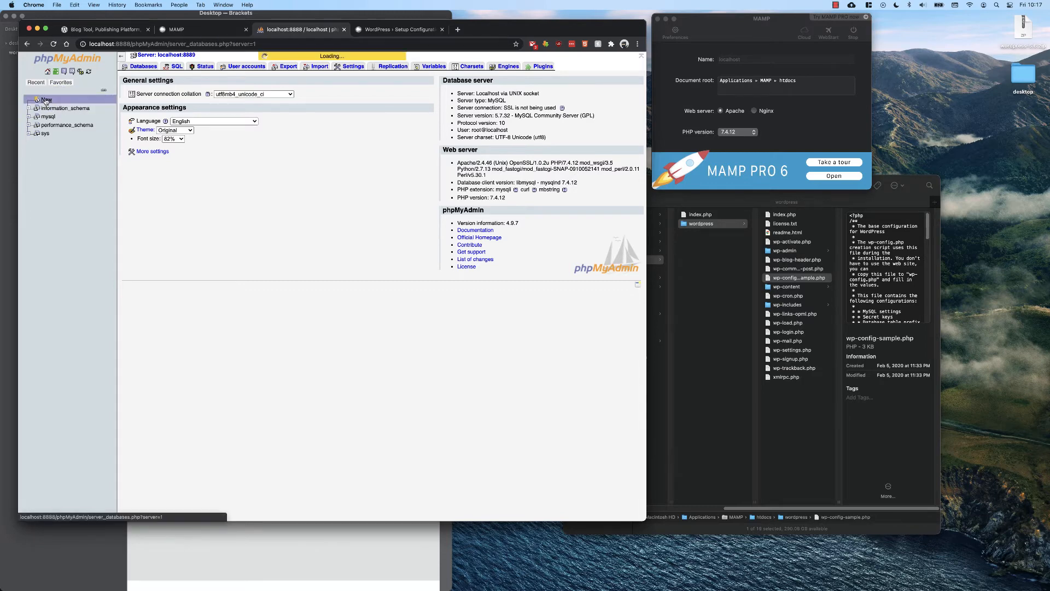
click(142, 105)
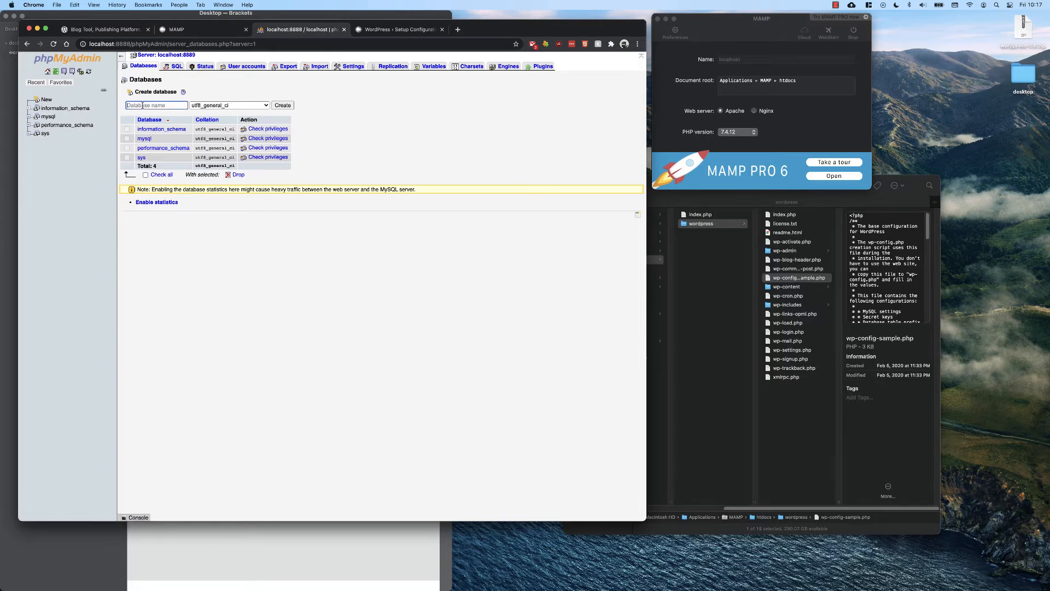
text(mytestdb)
key(super+a)
key(super+c)
click(281, 106)
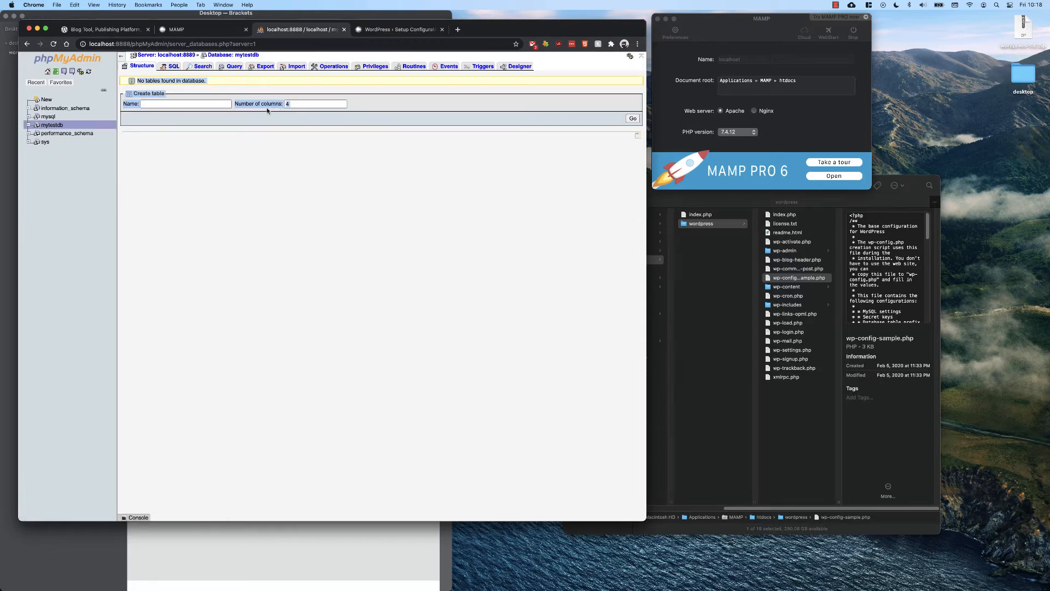
click(47, 126)
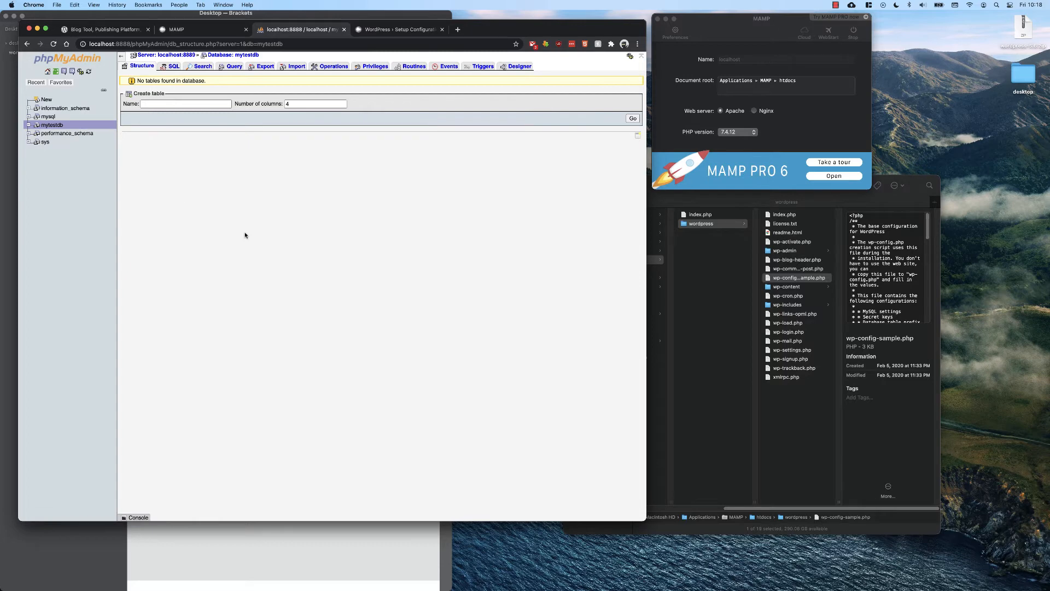
click(377, 66)
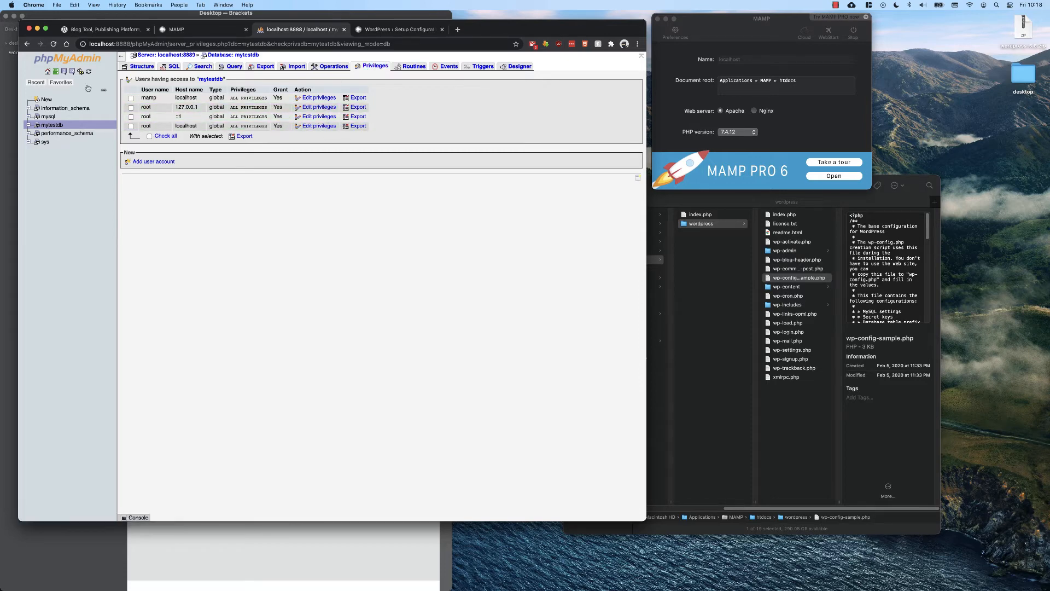
Enter mytestdb as the database name in the WordPress setup form and submit the connection details.
click(399, 29)
drag(301, 143, 230, 143)
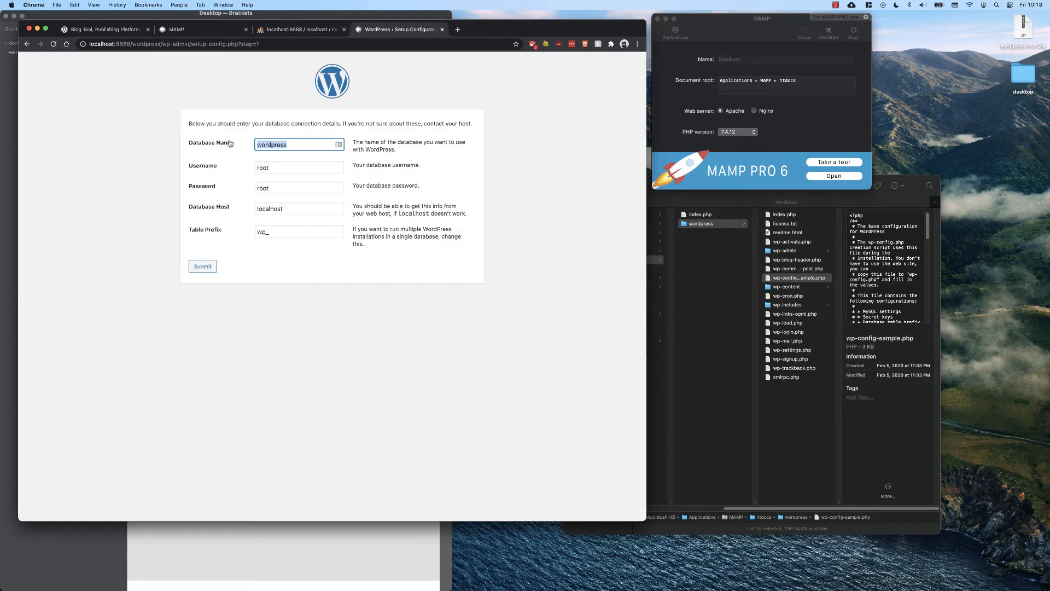
text(mytestdb)
drag(260, 147, 302, 146)
click(301, 147)
click(203, 267)
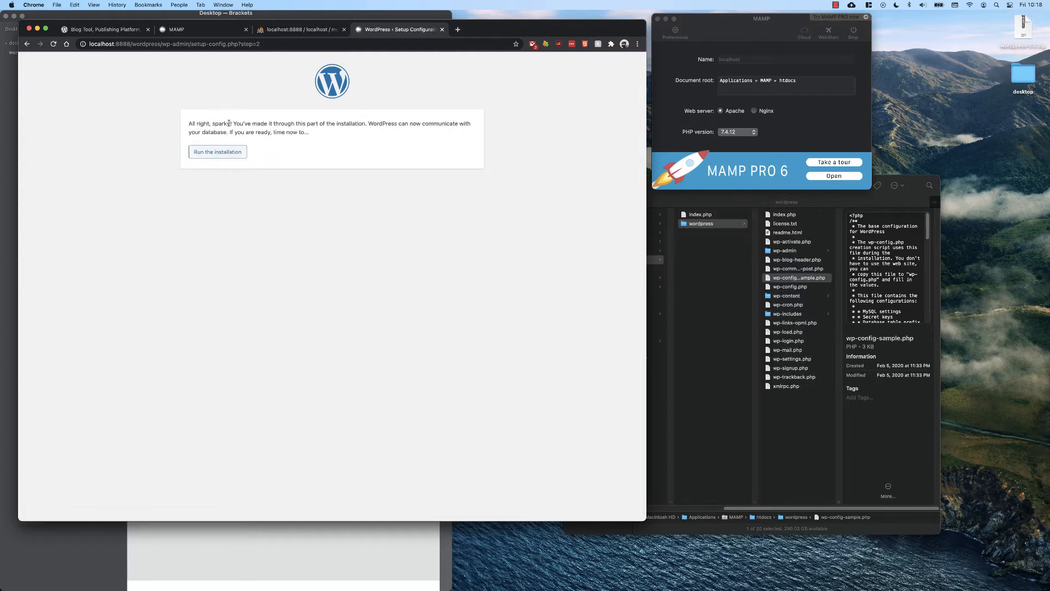
Run the installation and set the site title to My Test Website.
click(230, 154)
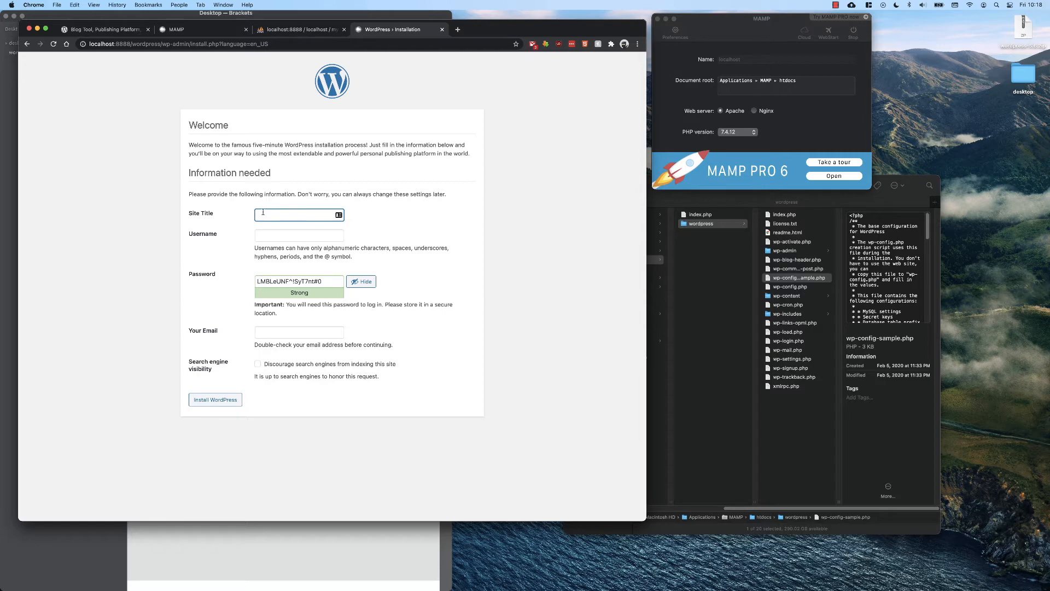
text(My Test Website)
click(278, 235)
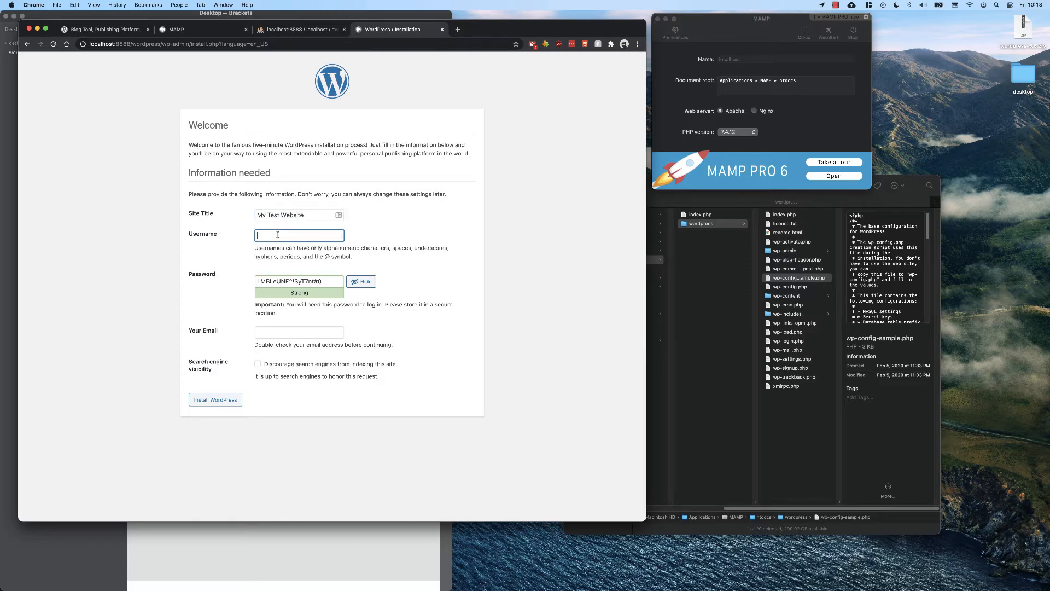
Enter the admin account username.
text(admin)
key(BackSpace)
key(BackSpace)
key(BackSpace)
text(mkearl)
Replace the generated password with a custom account password and confirm use of a weak password.
drag(337, 284, 239, 281)
text(L3tmein)
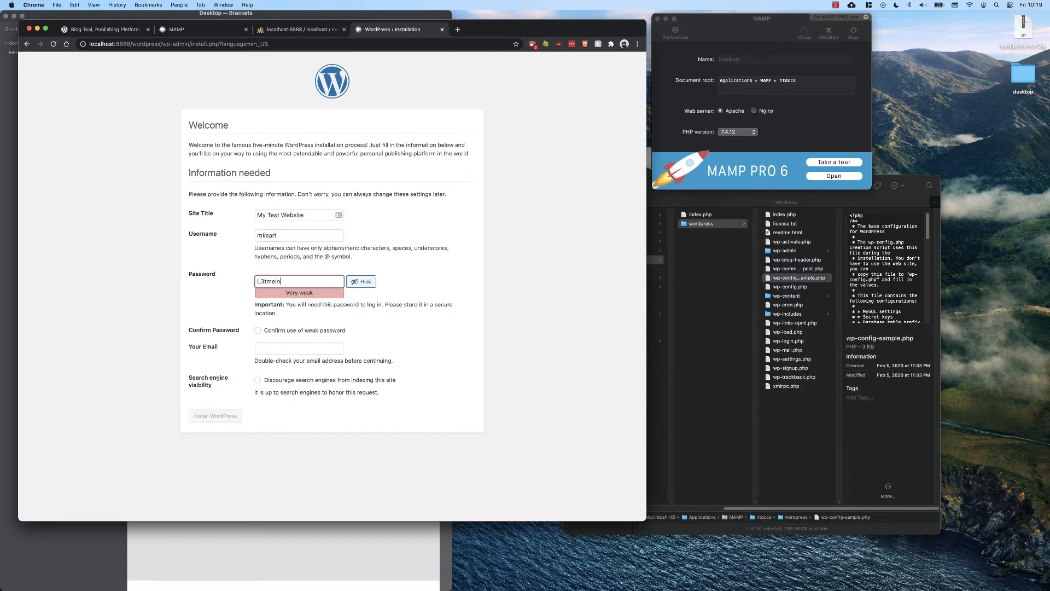
click(258, 331)
Fill in the admin e-mail, discourage search engine indexing, and install WordPress.
click(273, 349)
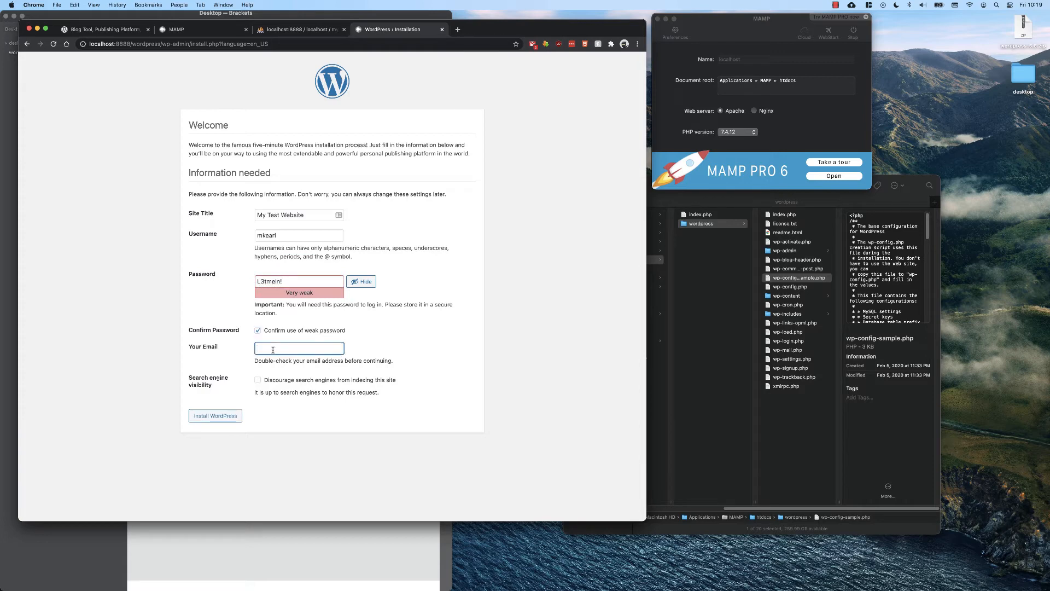
click(257, 380)
click(206, 418)
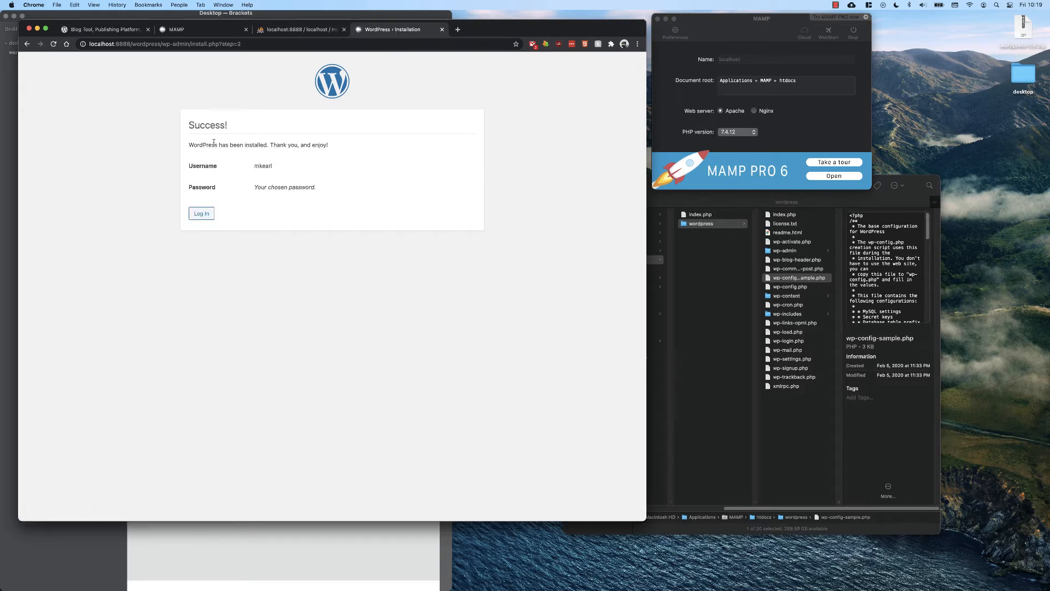
Log in to the new site with the admin username and account password.
click(201, 215)
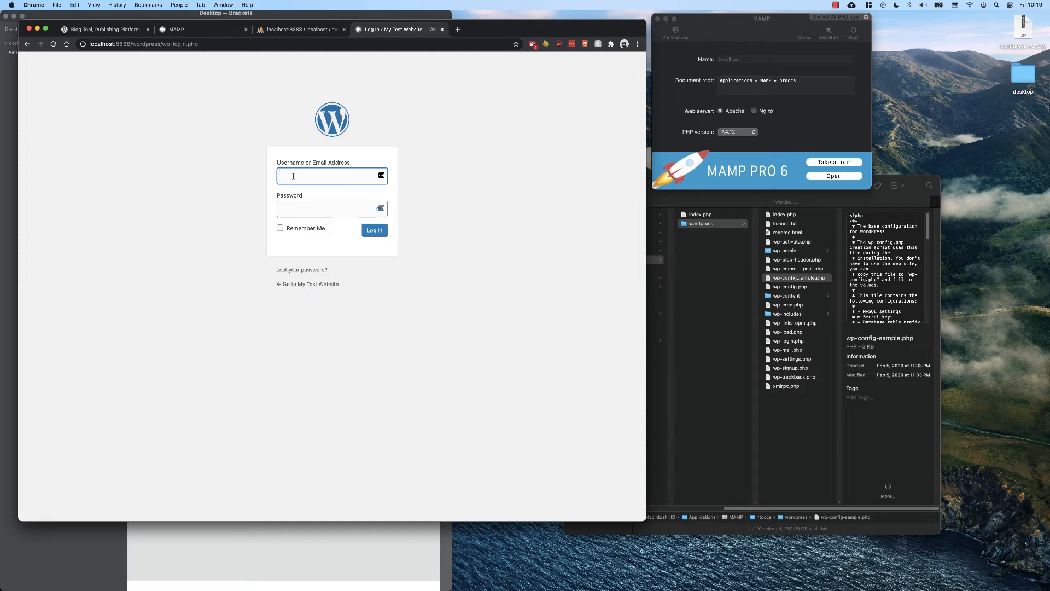
text(mkearl)
key(Tab)
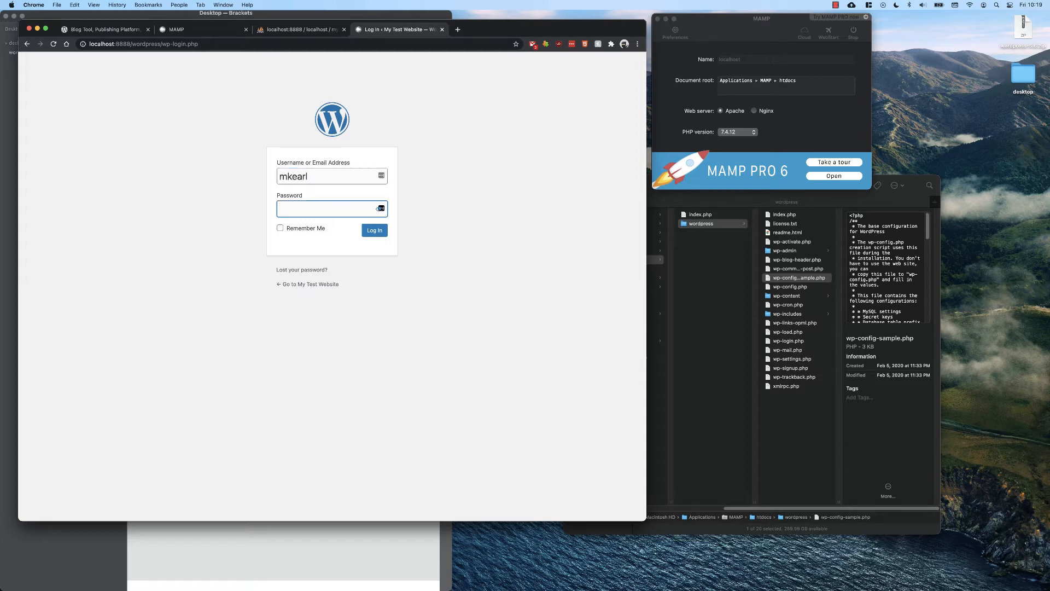
text(********)
key(Return)
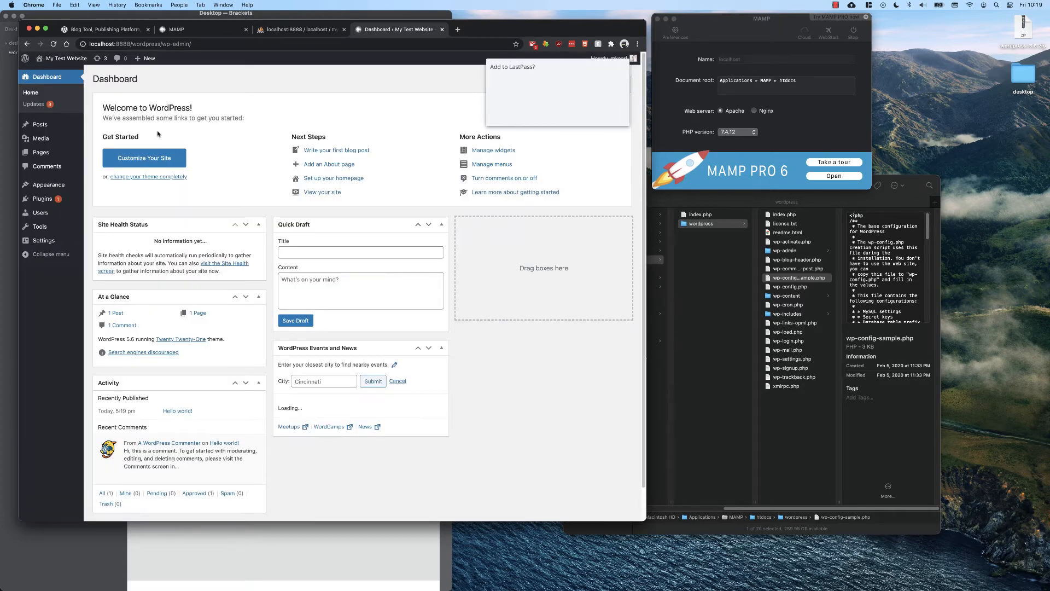
Dismiss the password-manager popup and update all themes from the WordPress Updates page.
click(569, 115)
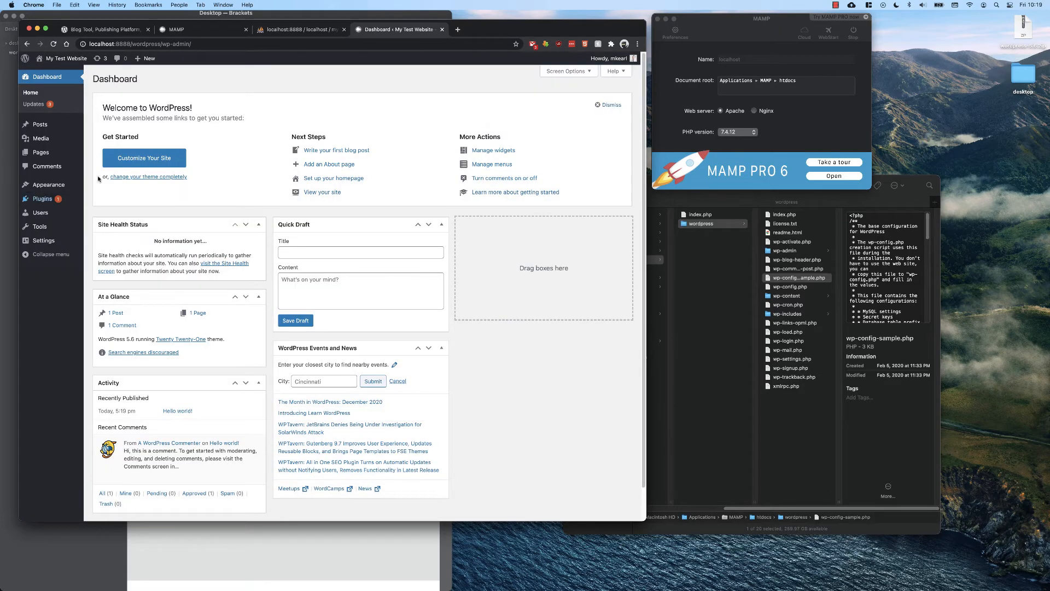
click(38, 109)
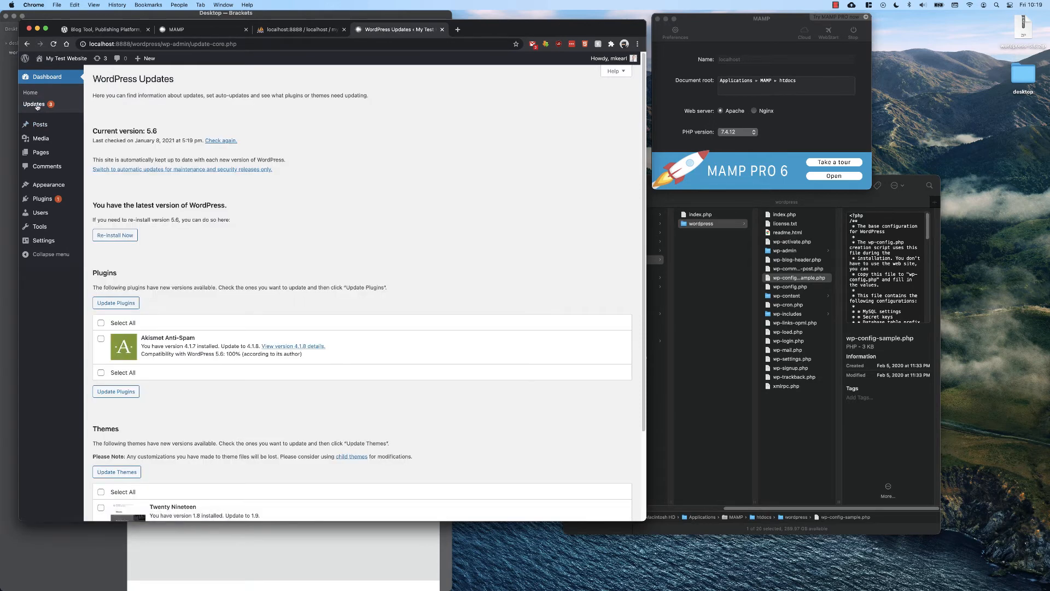
scroll(130, 251, down, 4)
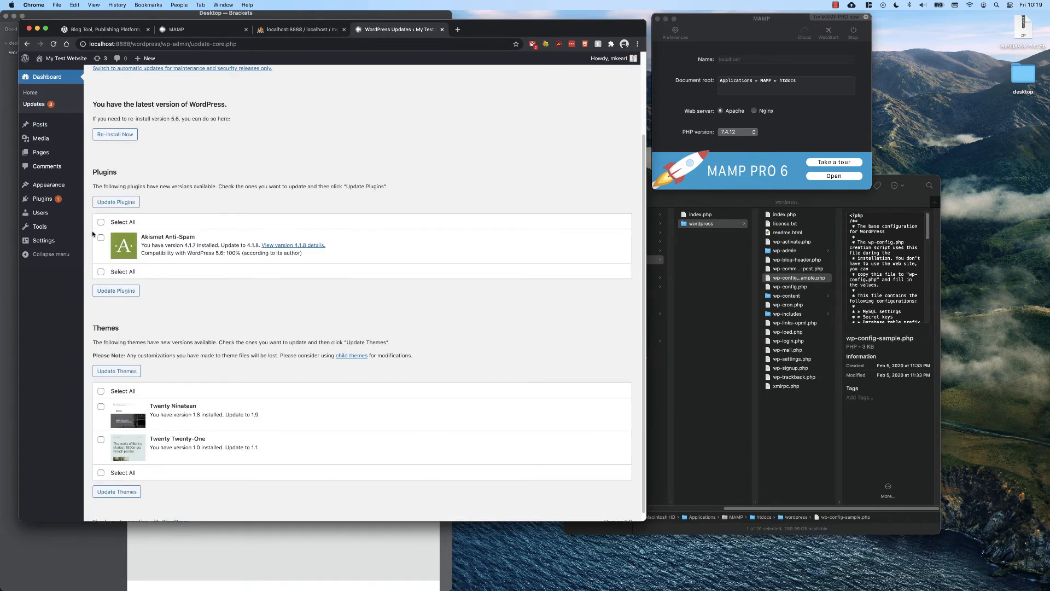
click(101, 390)
click(119, 371)
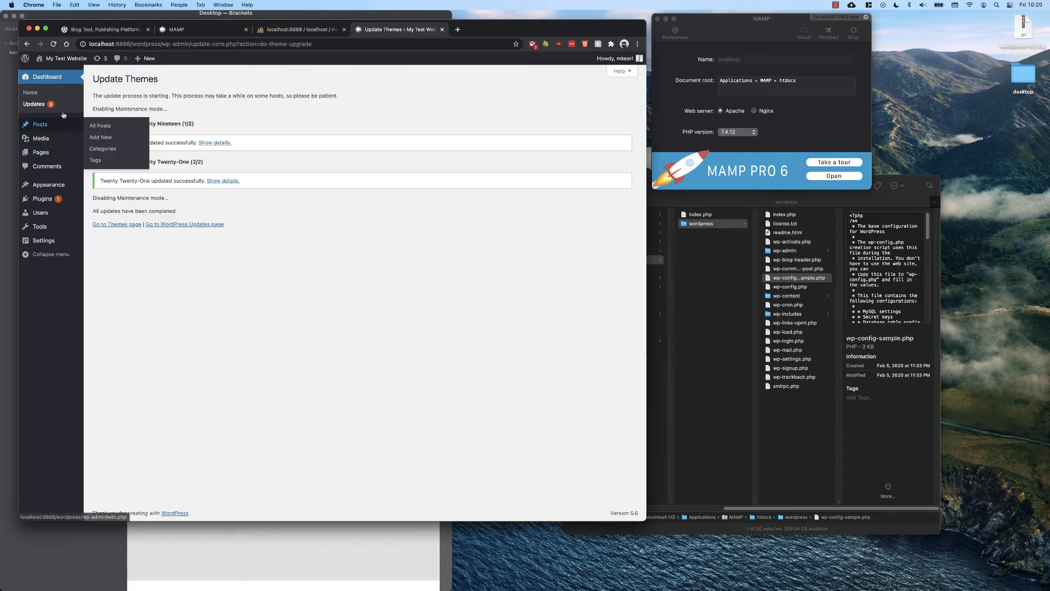
Update all plugins from the WordPress Updates page.
click(34, 104)
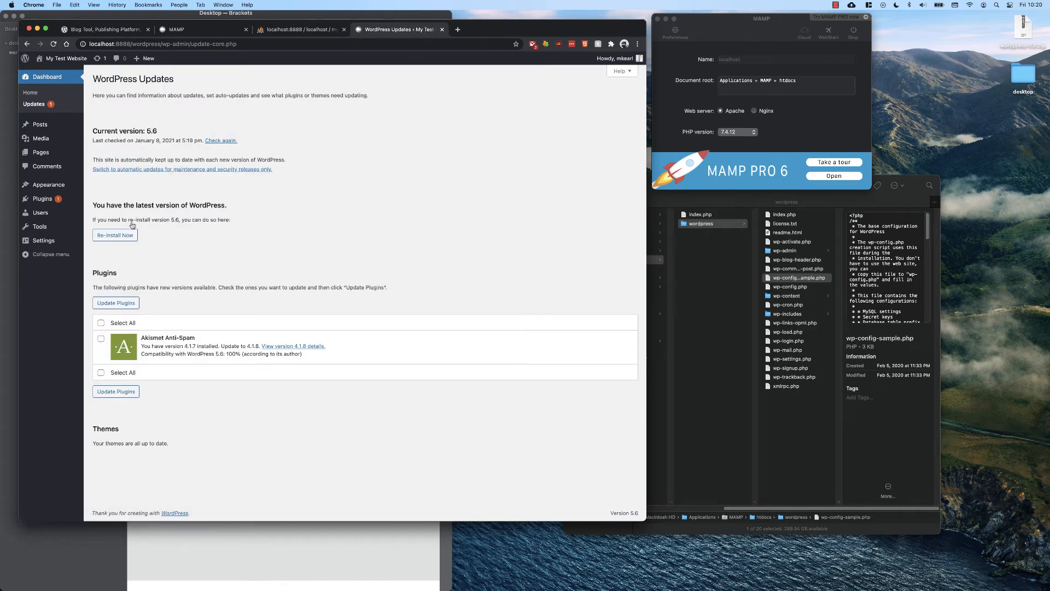
click(100, 323)
click(116, 302)
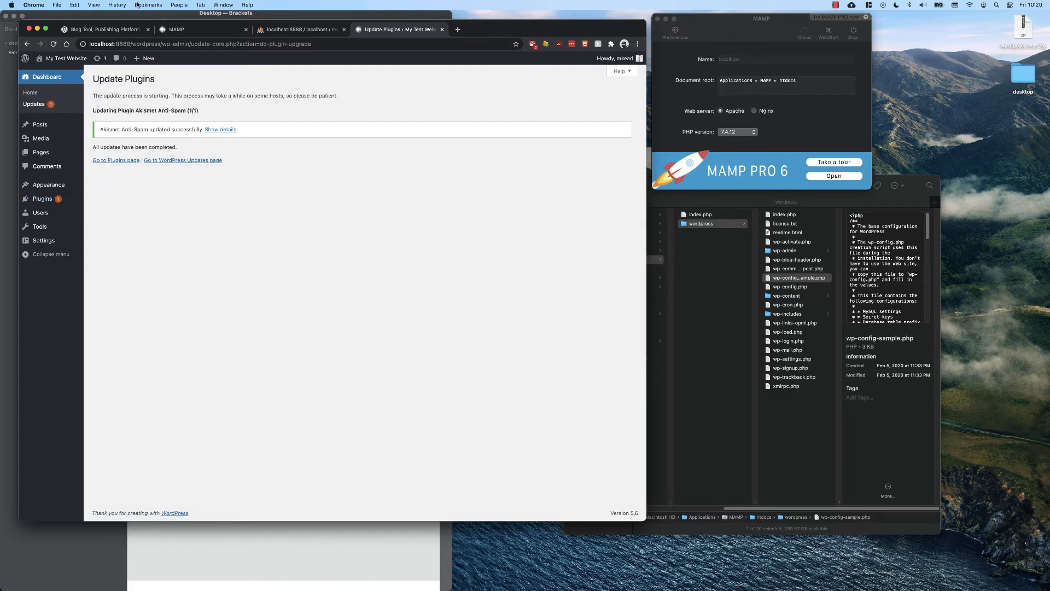
Open the site's front end in a new tab to view it, then return to the admin tab.
right_click(82, 58)
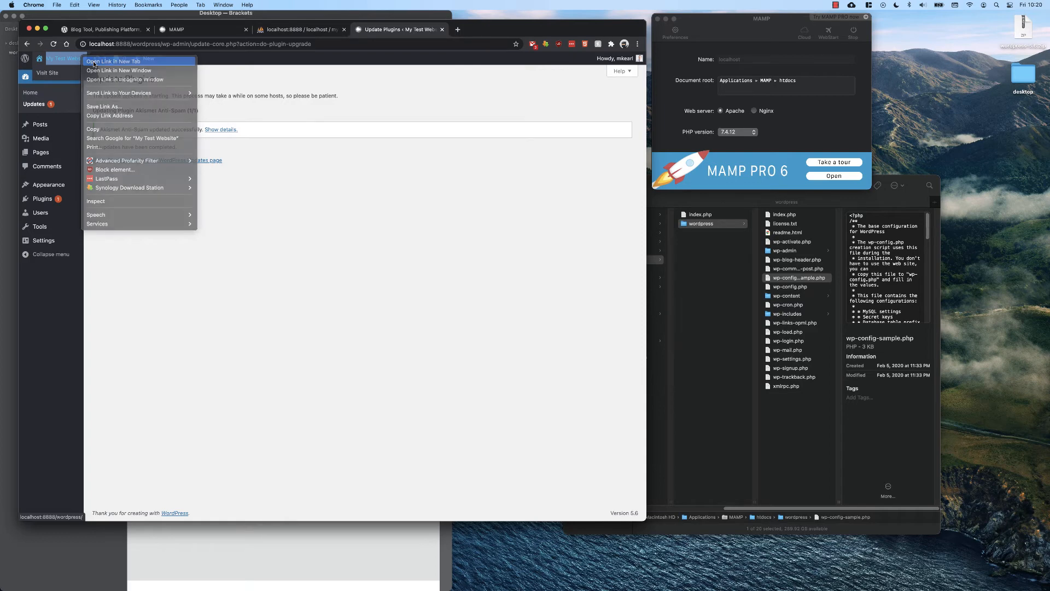
click(94, 61)
click(495, 29)
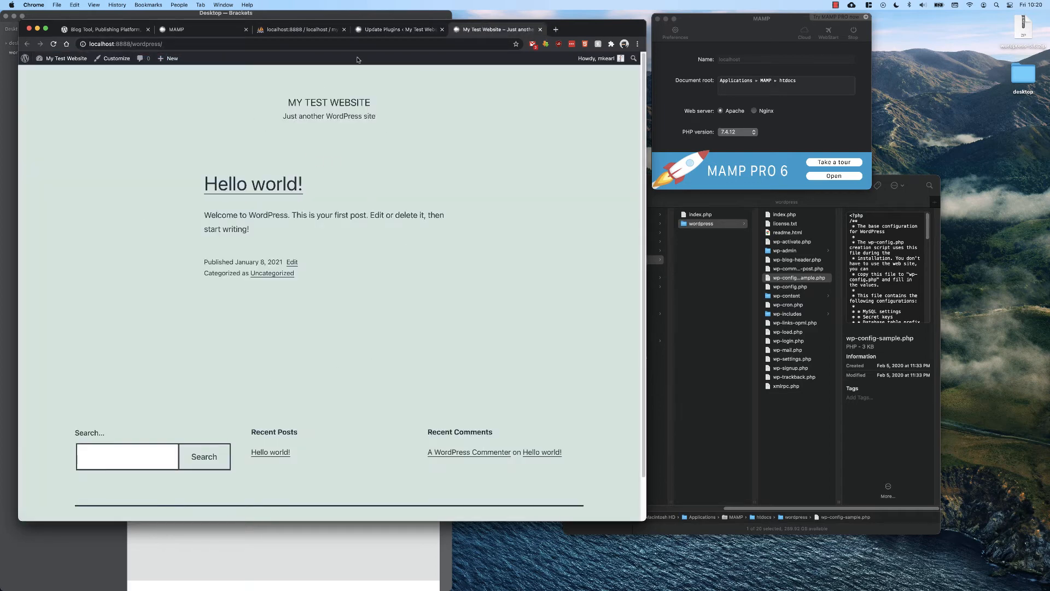
click(377, 32)
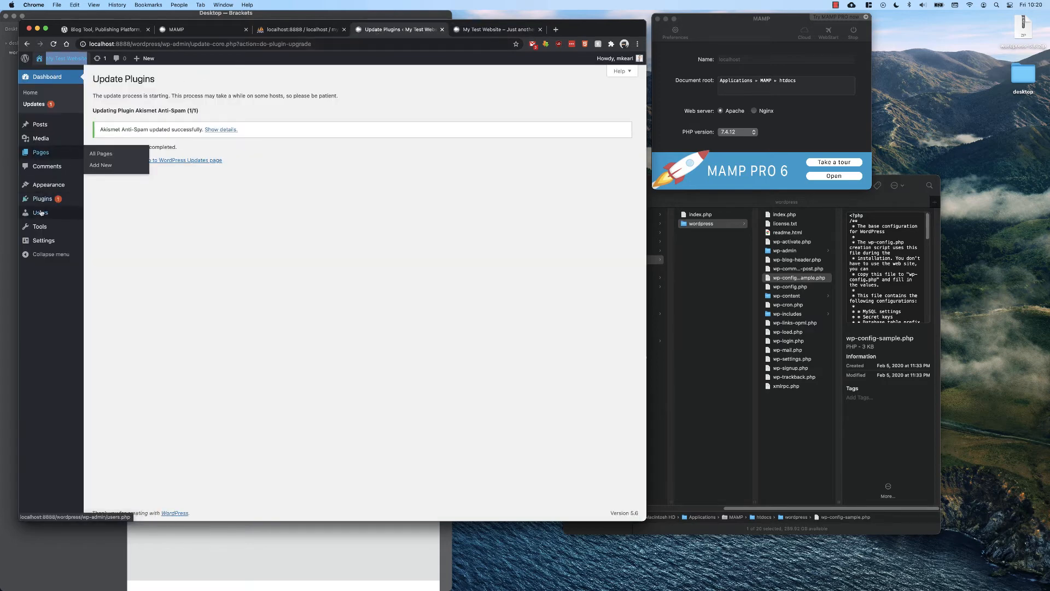
Activate the Twenty Nineteen theme from the installed themes.
mouse_move(45, 190)
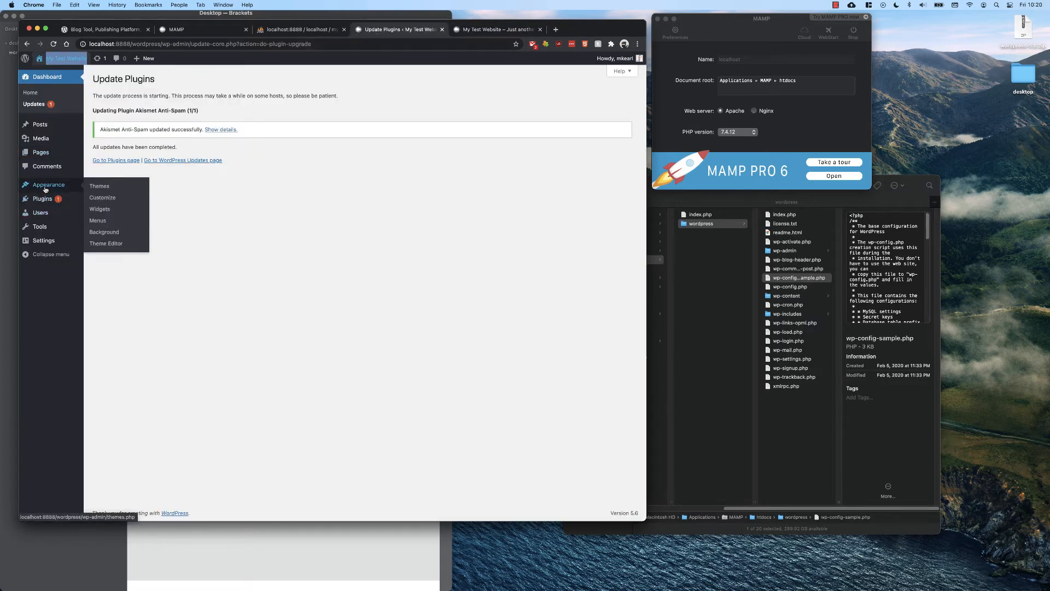
click(112, 188)
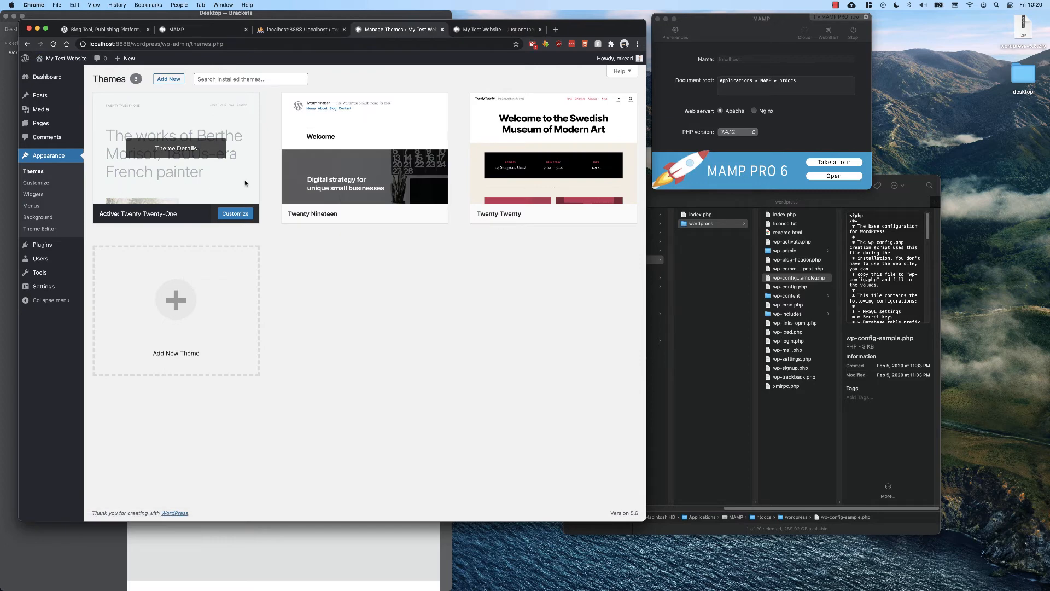
mouse_move(386, 197)
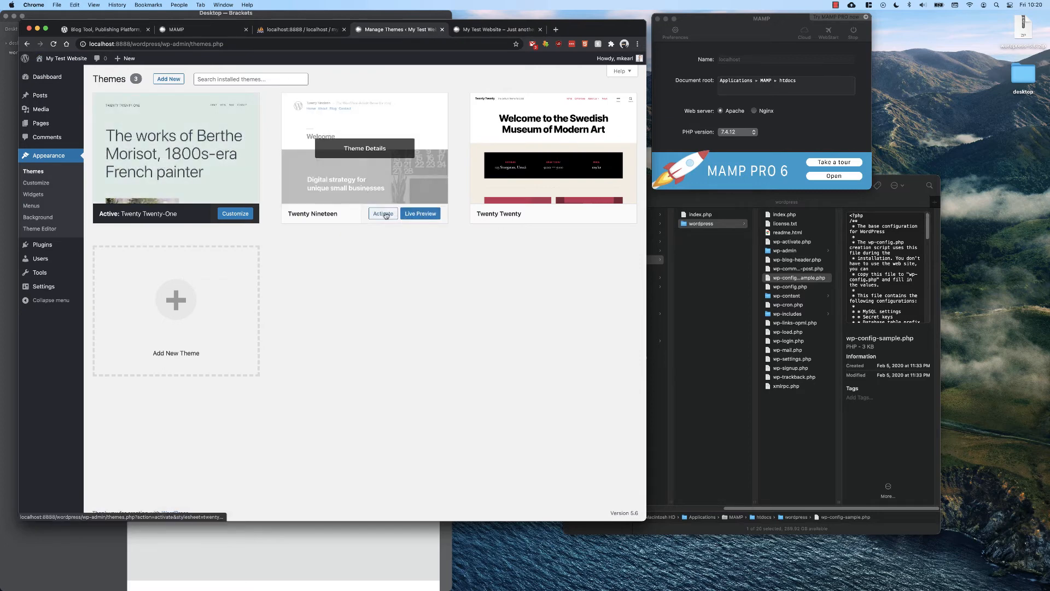
click(385, 214)
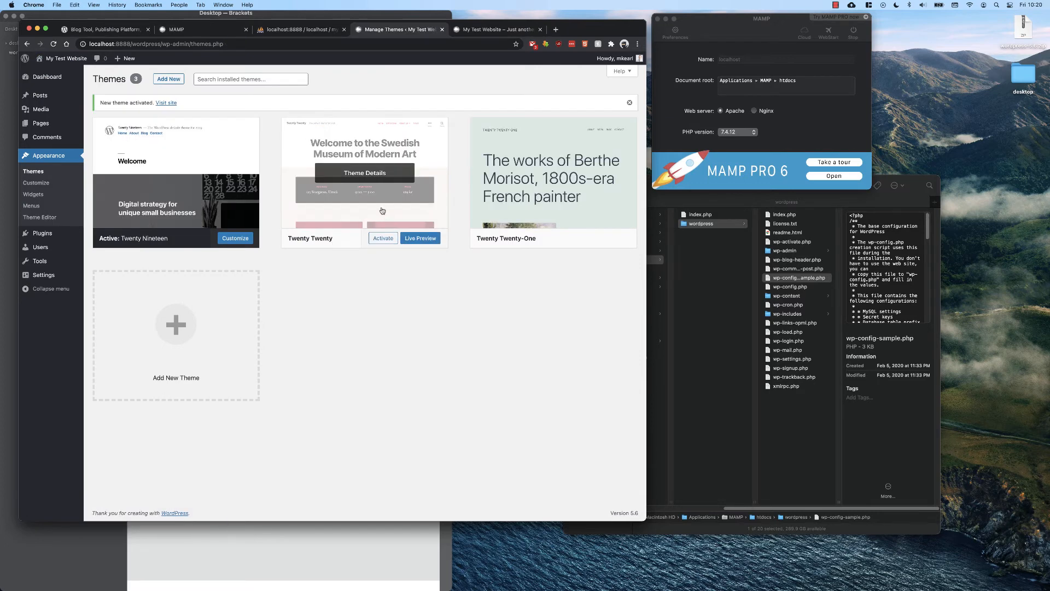
Reload the site's front end in its tab to view the new theme, then return to the admin tab.
click(478, 30)
key(super+r)
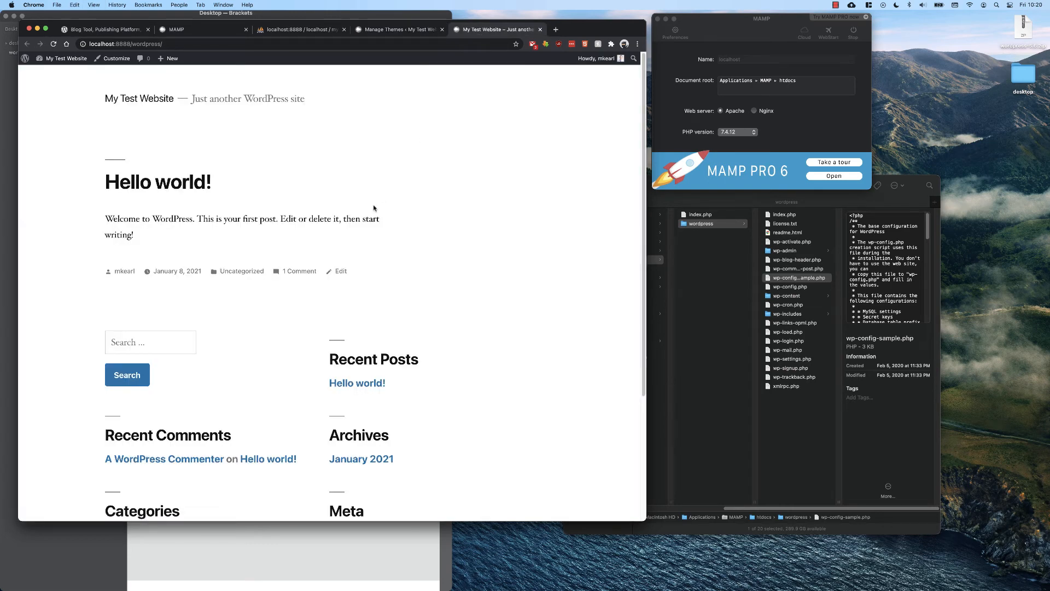
click(375, 29)
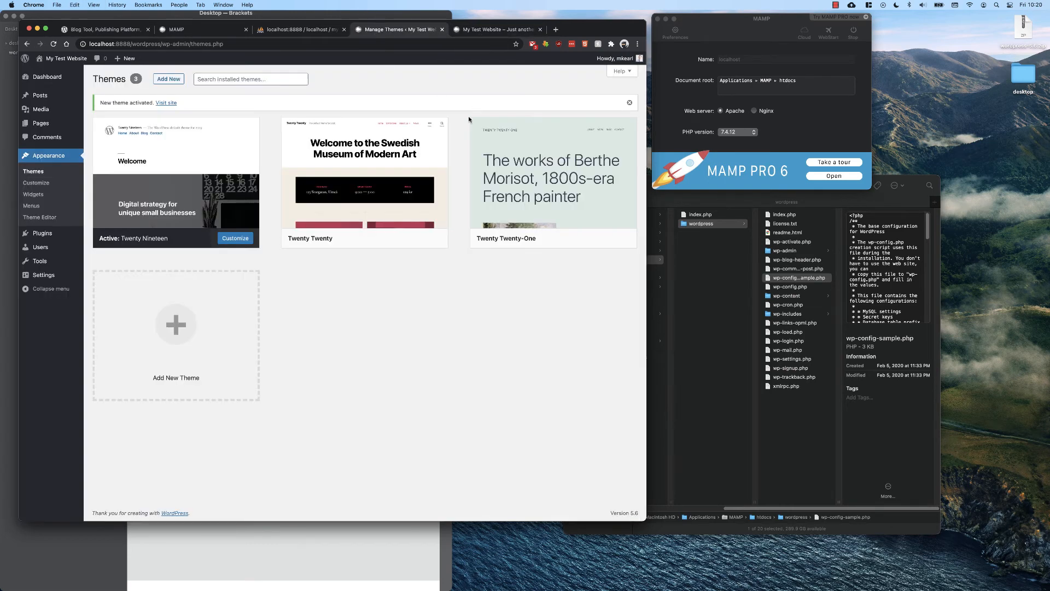
Browse the themes available to add and the site's list of pages.
click(171, 81)
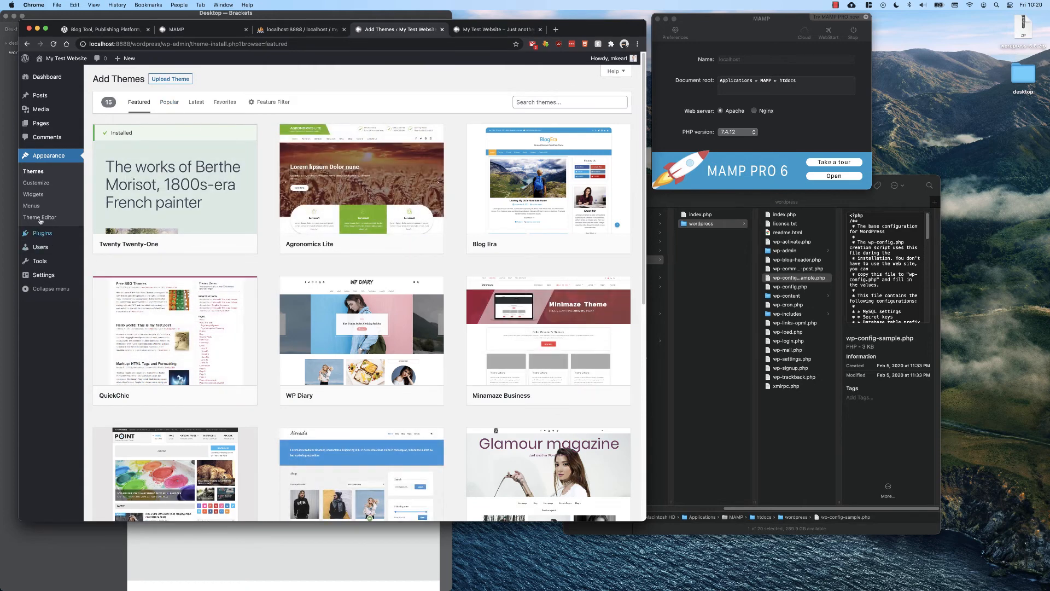
click(41, 124)
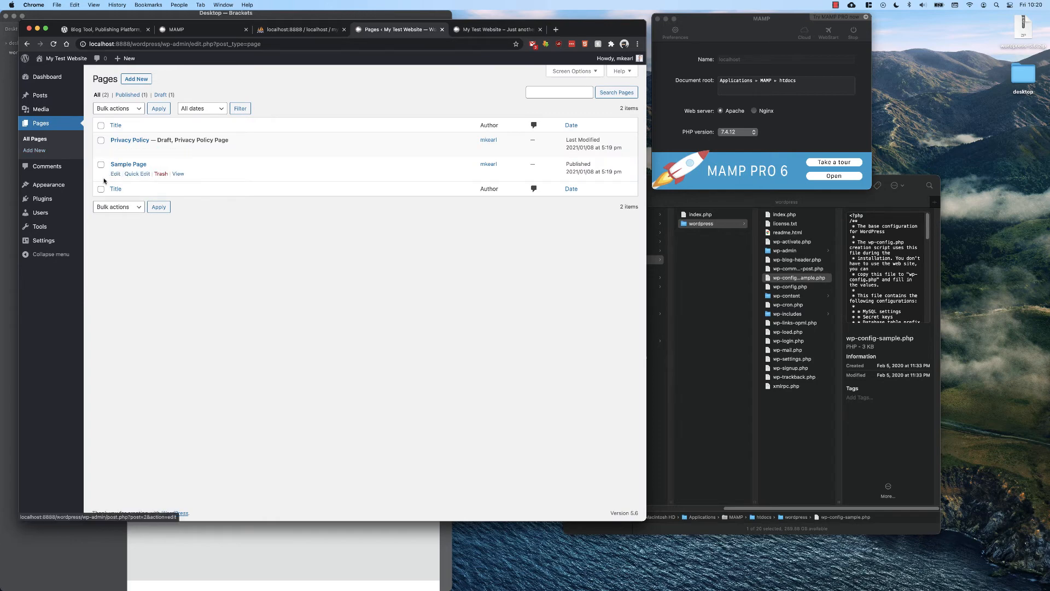
Review the WordPress address in the General Settings.
mouse_move(53, 237)
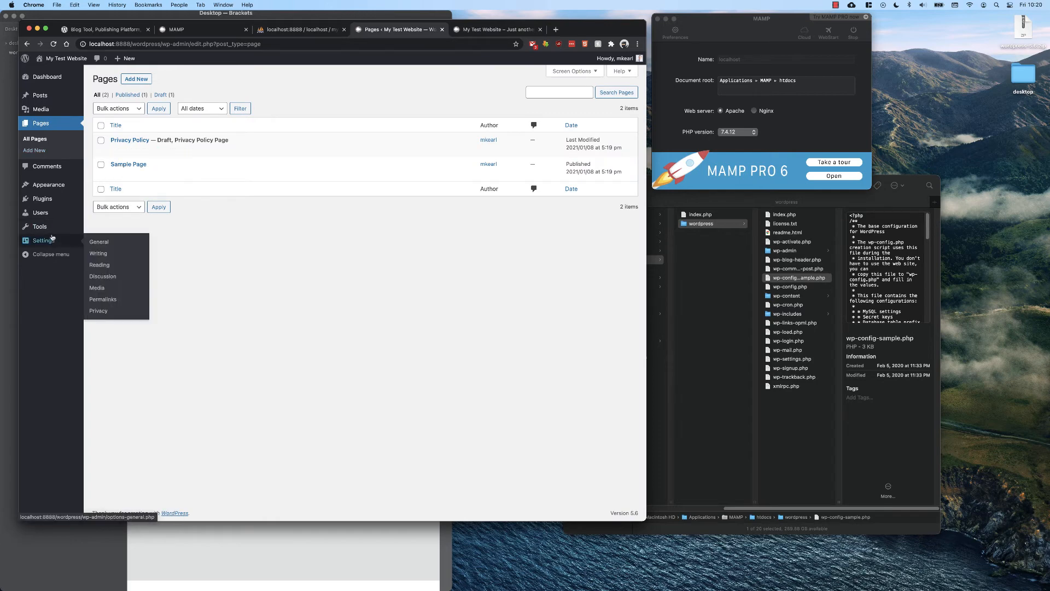
click(101, 244)
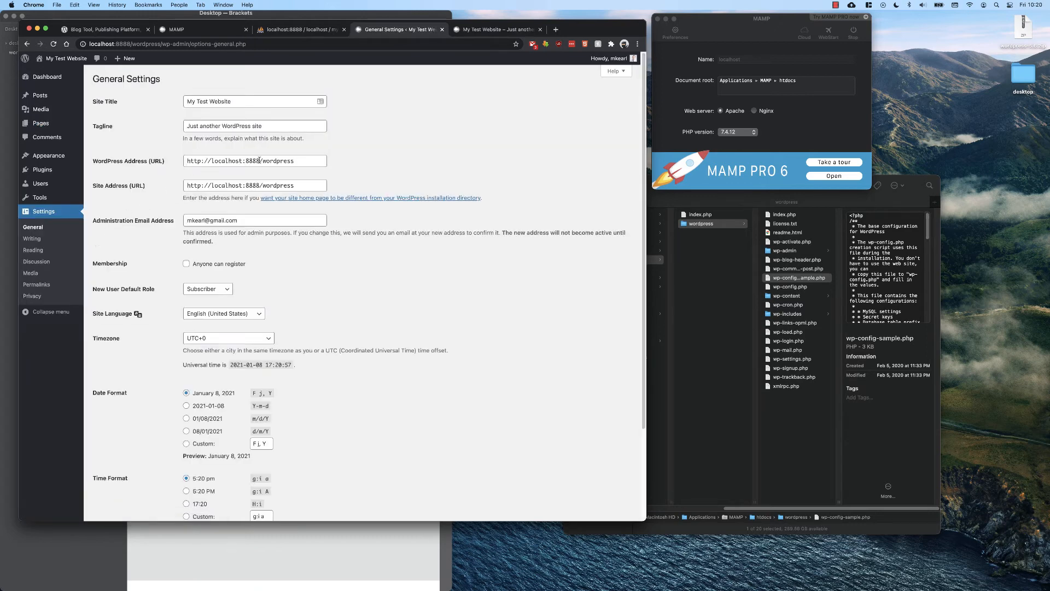
drag(259, 160, 210, 162)
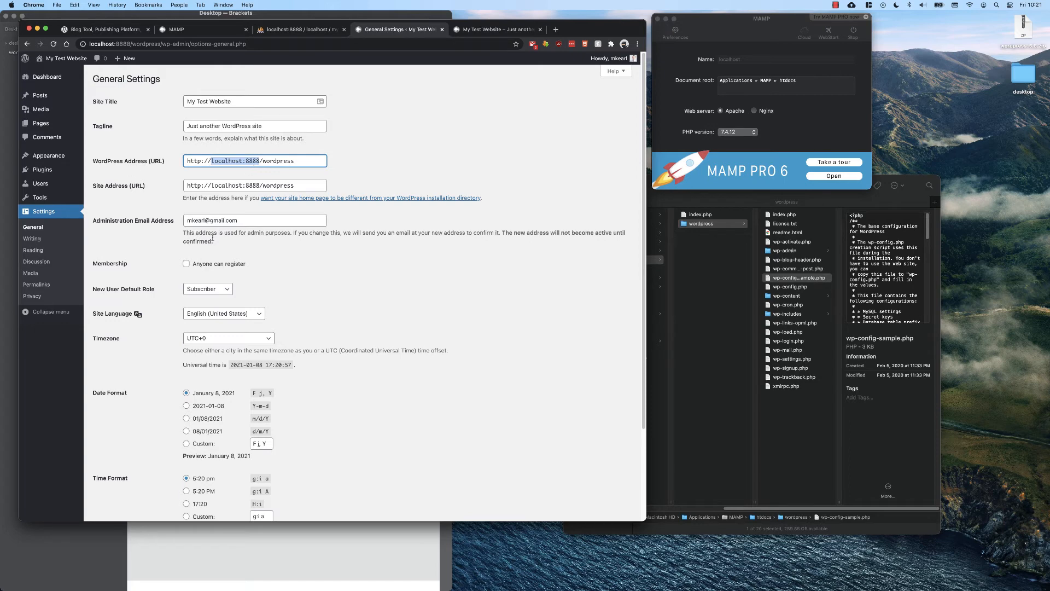
Set the homepage to display the static page Sample Page and save the Reading settings.
click(34, 250)
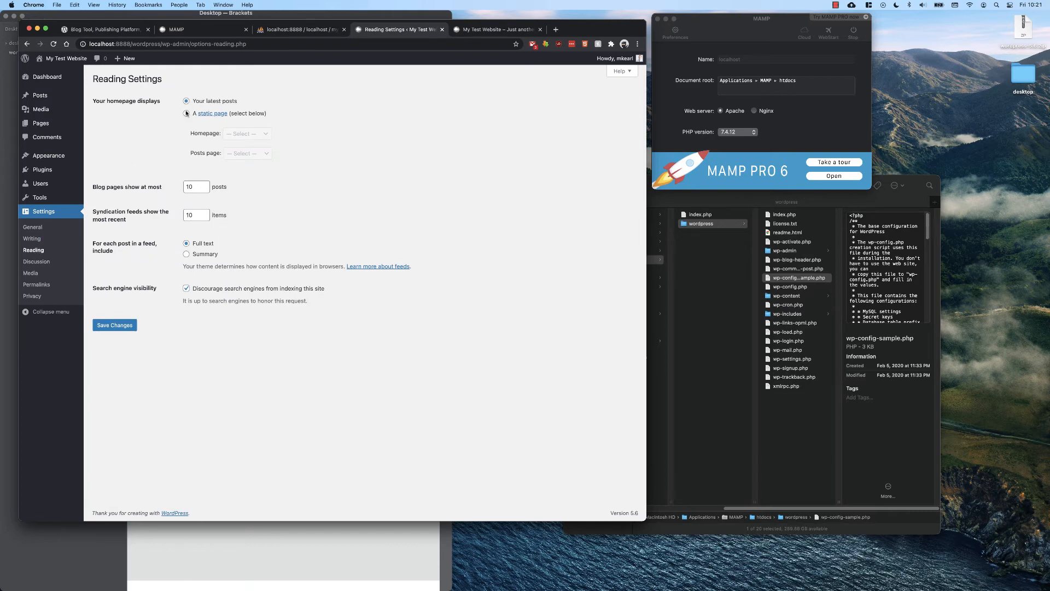
click(189, 112)
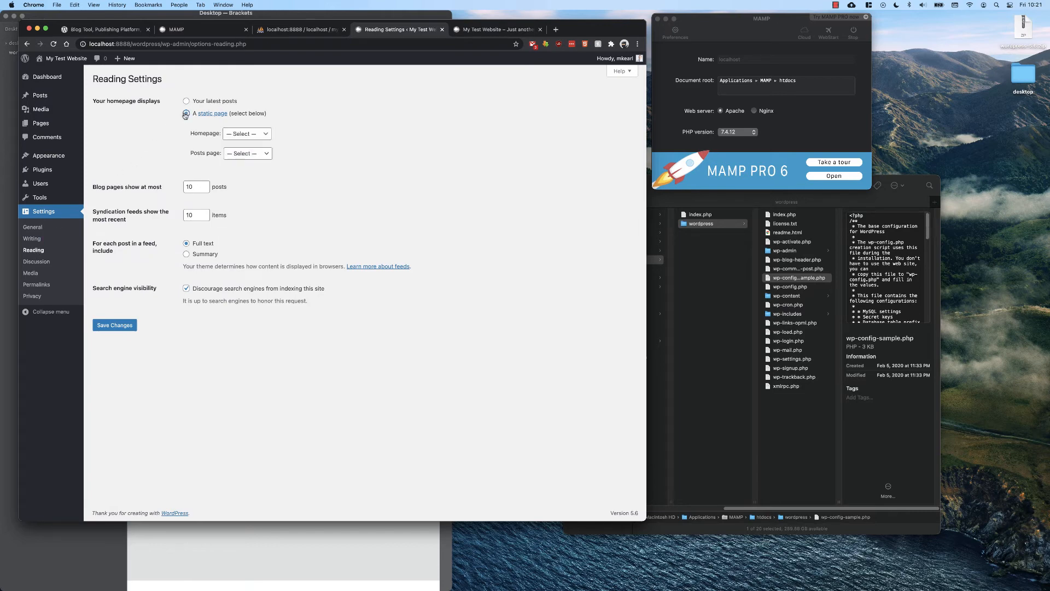
click(243, 136)
click(245, 144)
click(121, 325)
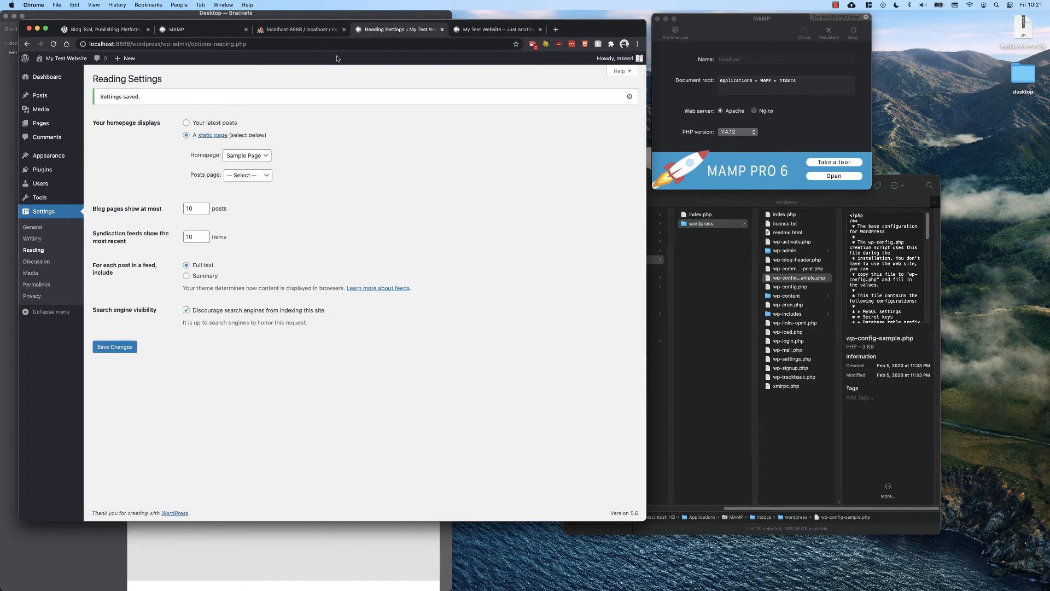
Reload the front end to view the static homepage, then return to the admin tab.
click(482, 30)
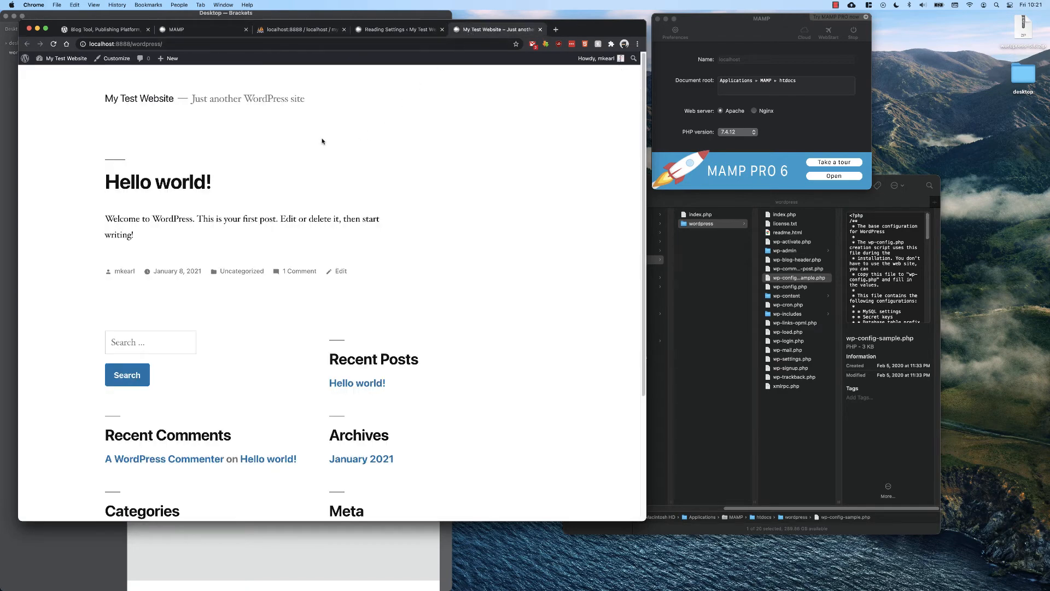
key(super+r)
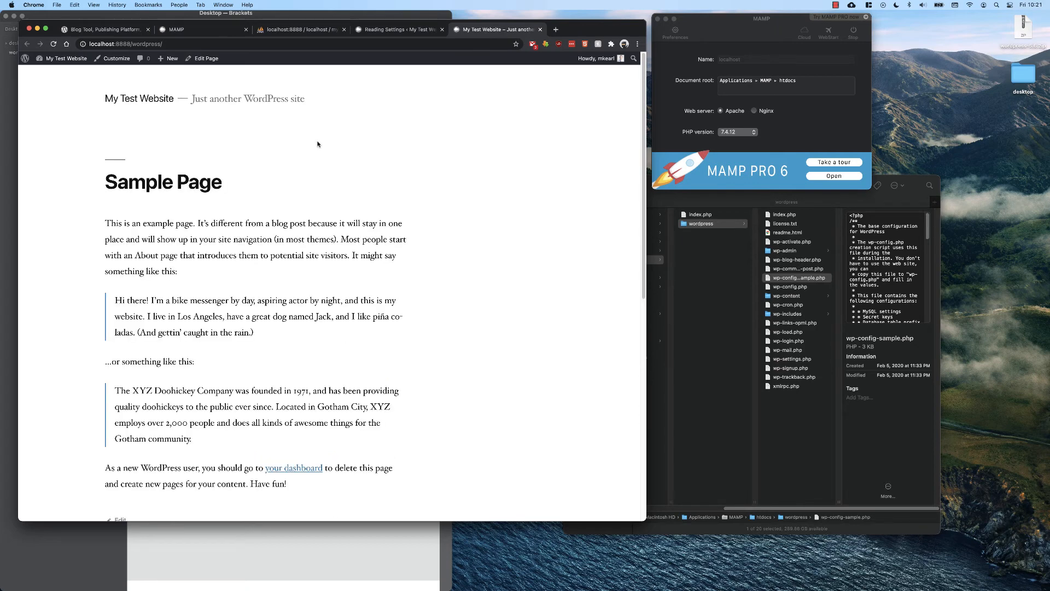
click(381, 31)
Edit the Sample Page, rename its title to Welcome to my Page, and update the page.
click(40, 123)
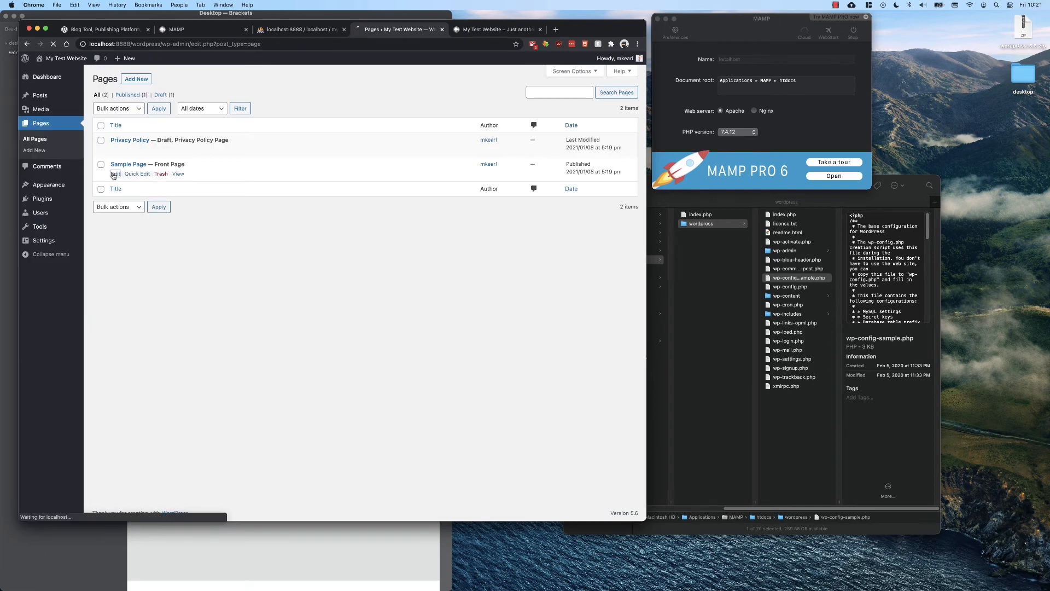
click(115, 174)
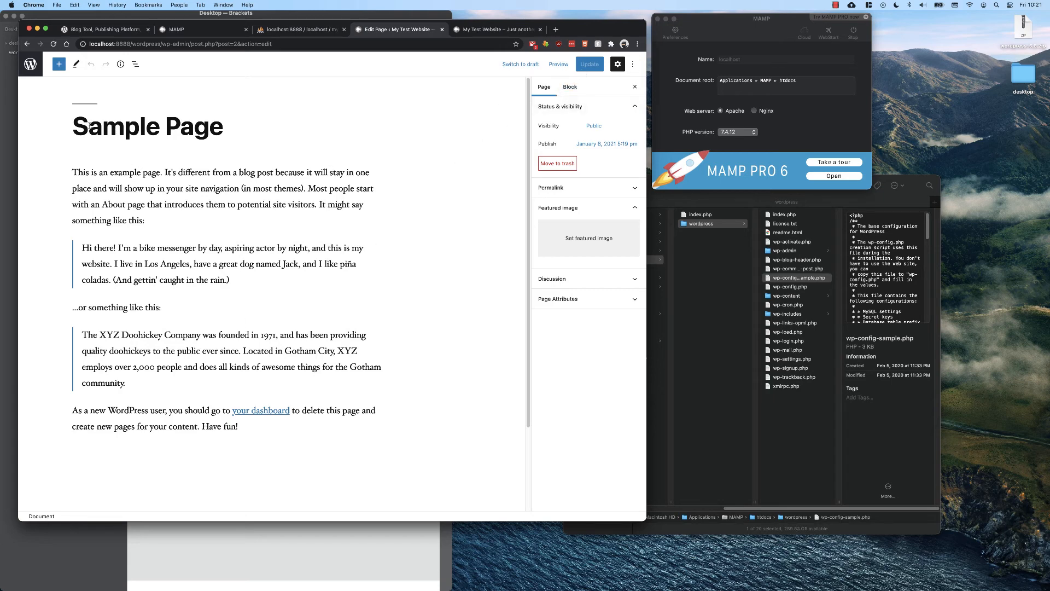
double_click(126, 126)
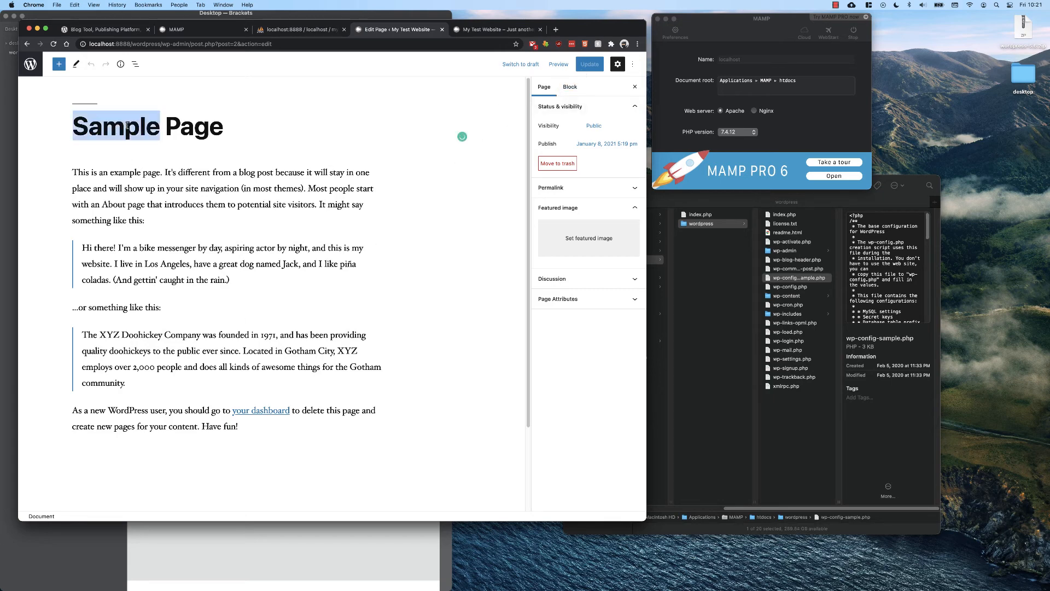
text(Welcoie)
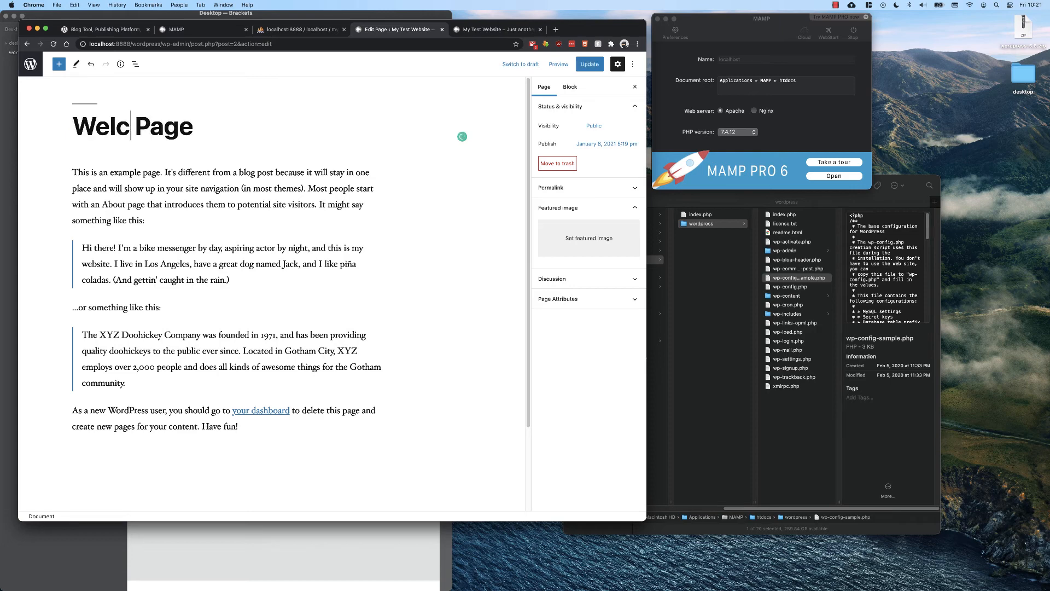
key(BackSpace)
key(BackSpace)
text(mne)
key(BackSpace)
key(BackSpace)
text(e)
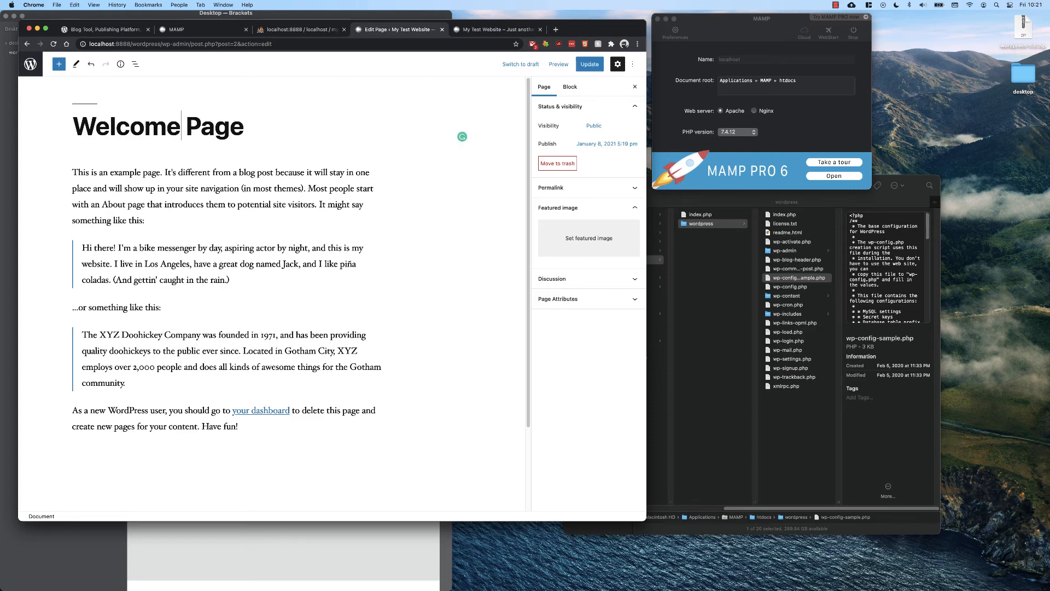
text( to my)
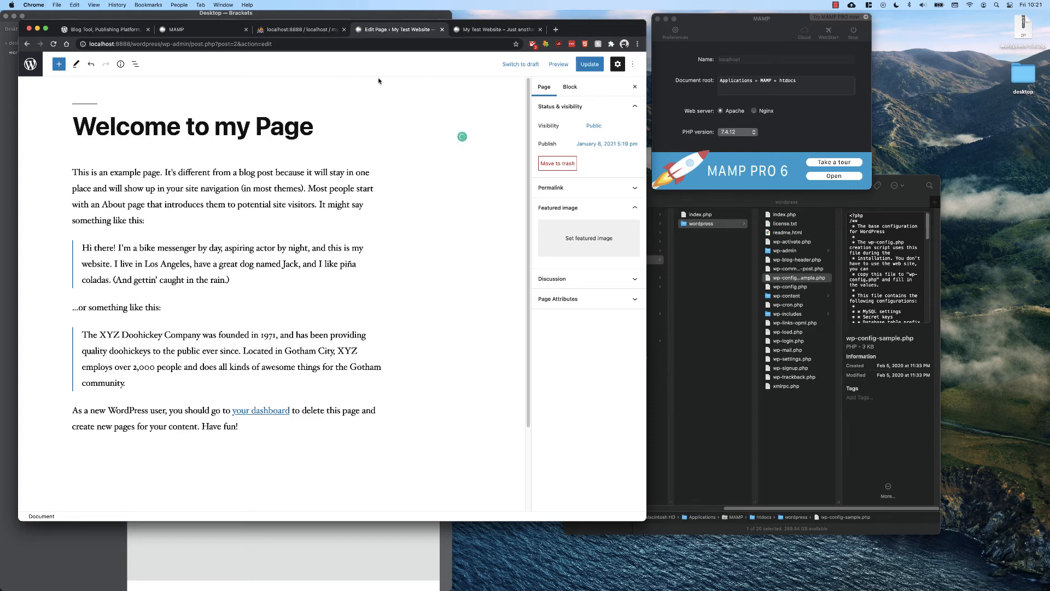
click(576, 64)
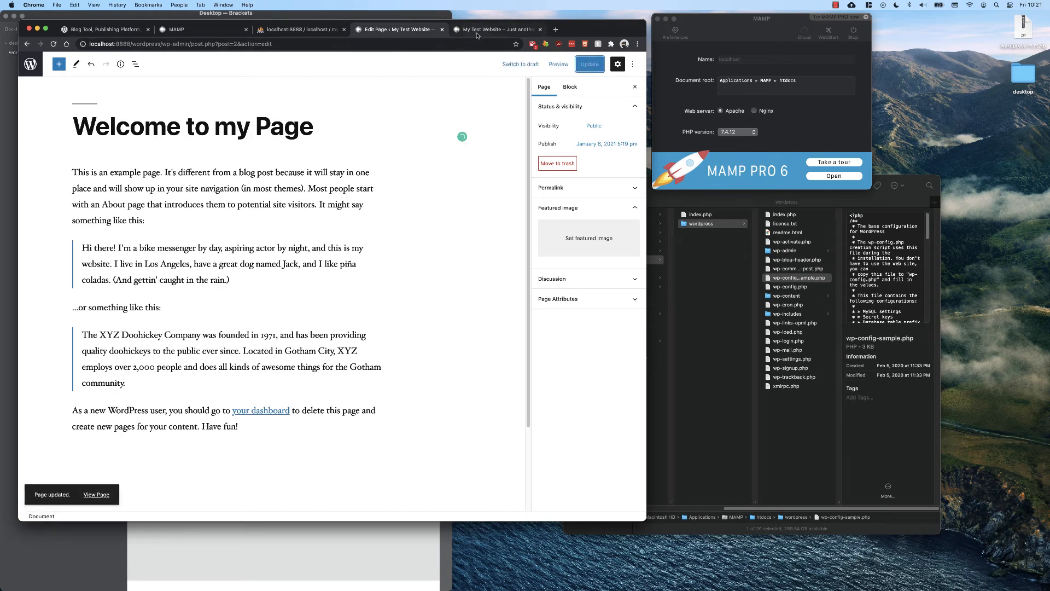
Reload the front end and inspect the renamed page title.
click(477, 32)
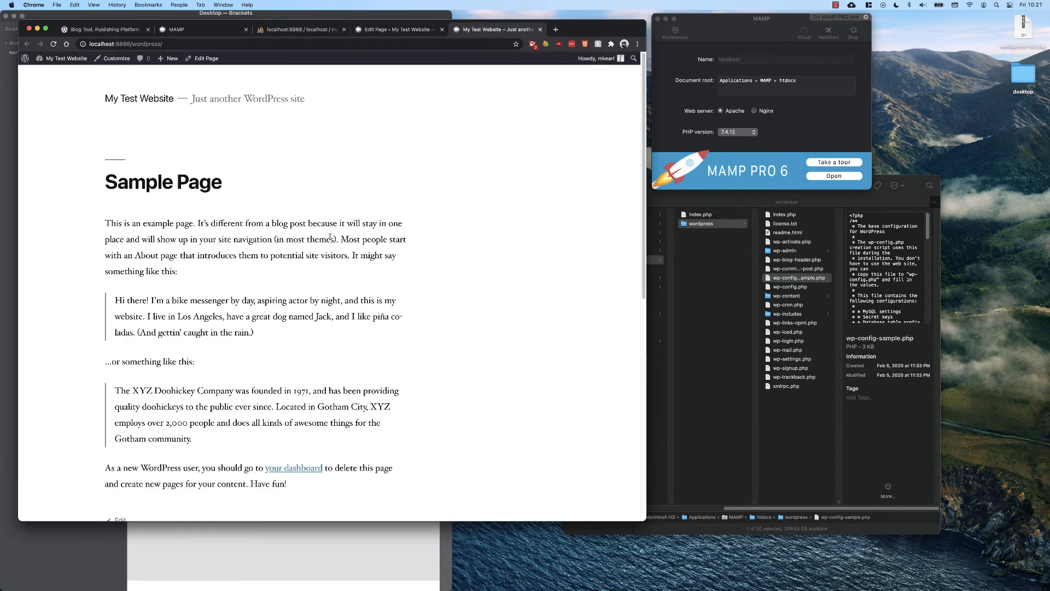
key(super+r)
drag(137, 182, 314, 181)
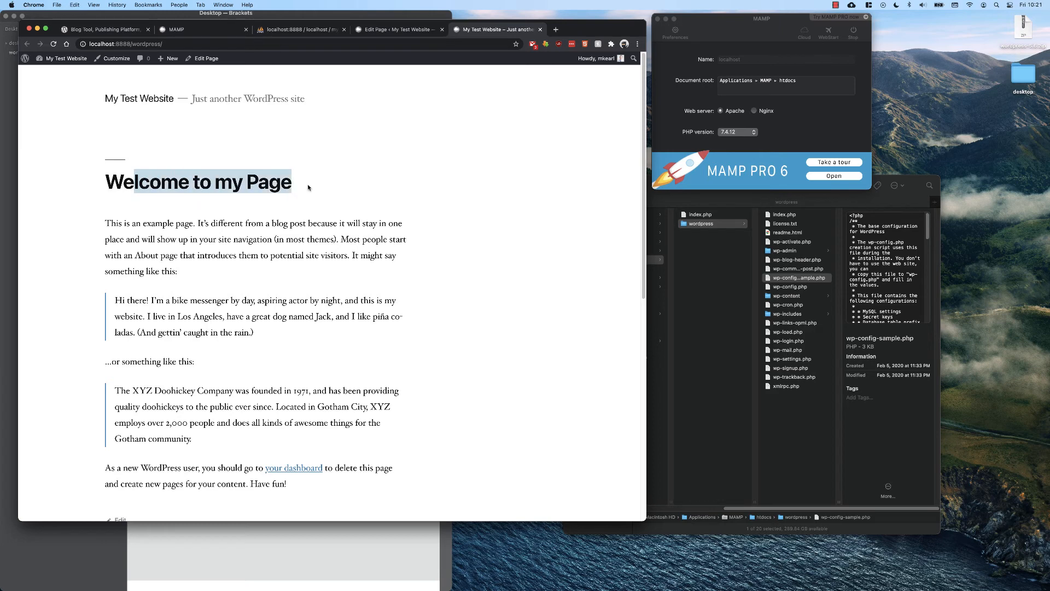
click(310, 188)
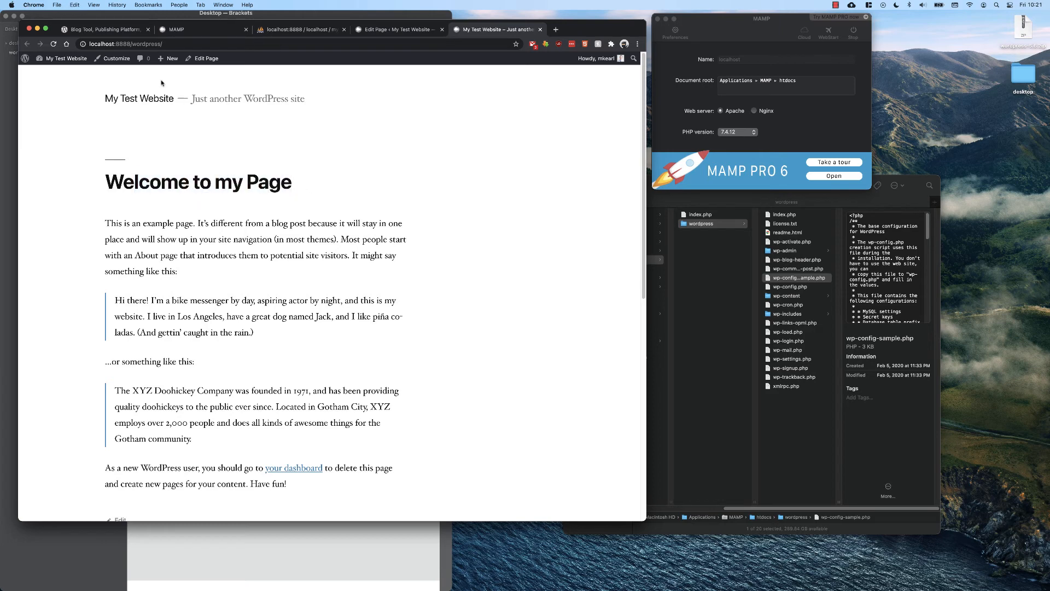
click(381, 31)
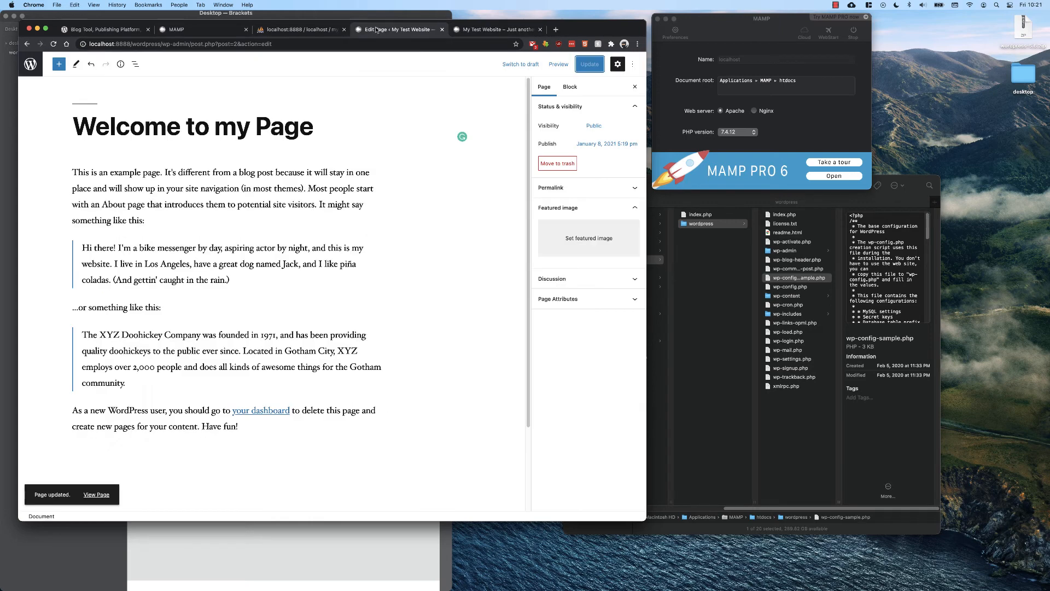
click(313, 32)
click(226, 33)
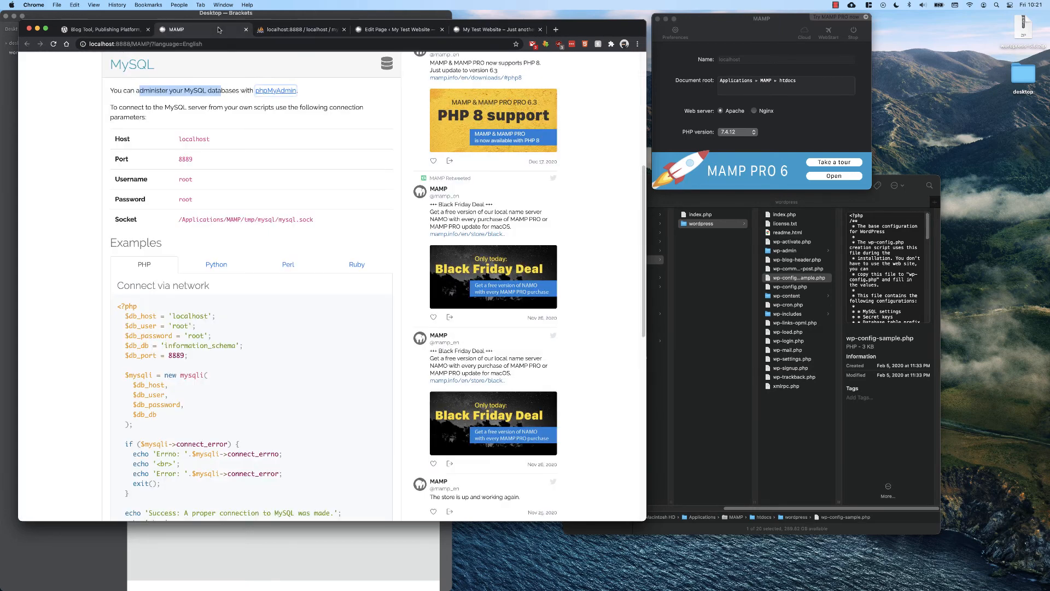
click(469, 32)
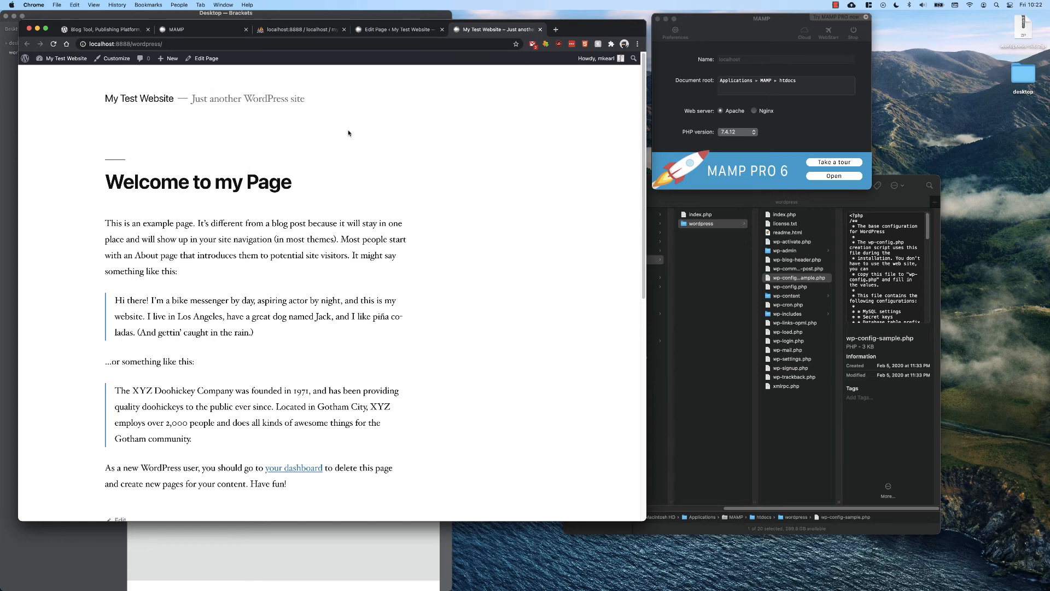
In Finder, open wp-content's themes folder and delete the twentytwentyone theme folder.
click(791, 294)
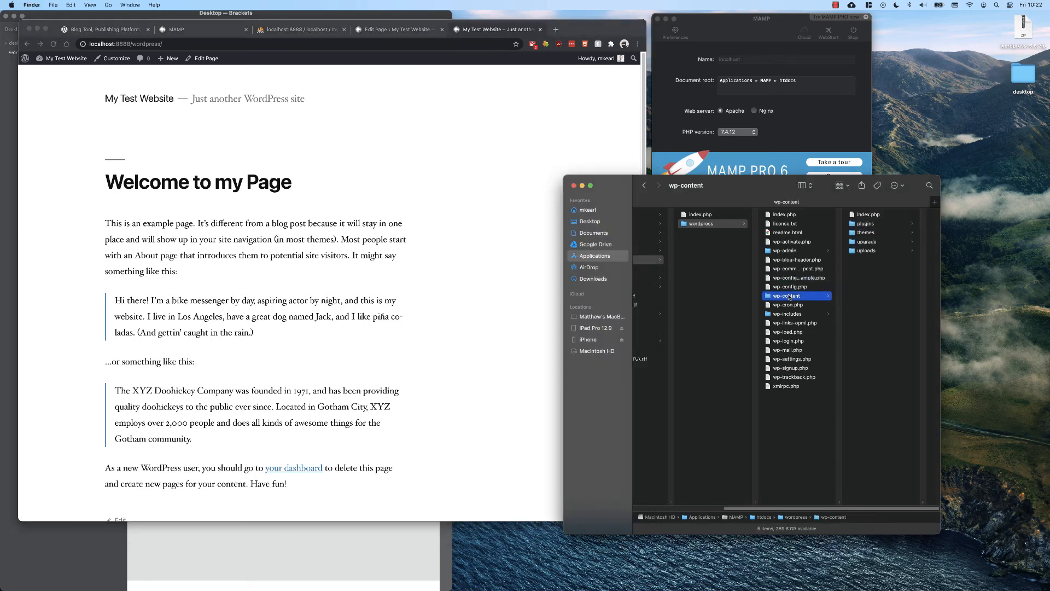
click(870, 233)
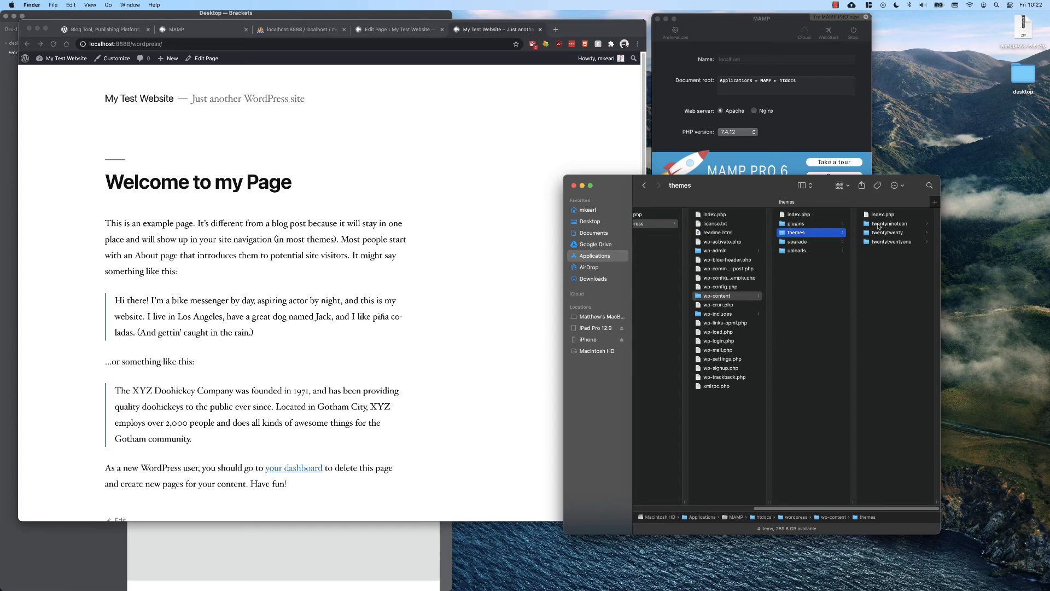
click(878, 224)
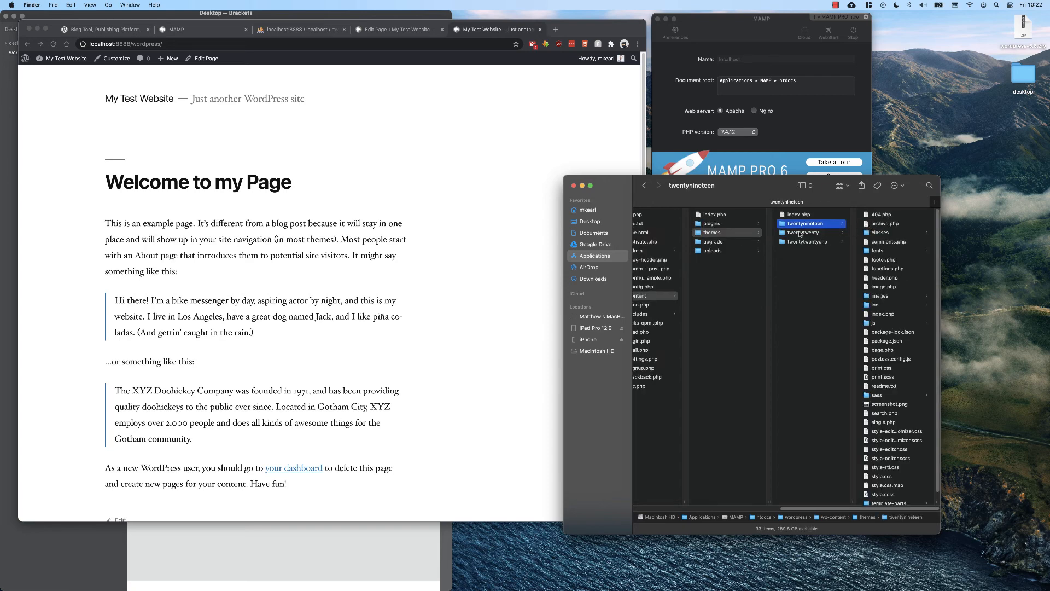
click(800, 234)
click(811, 242)
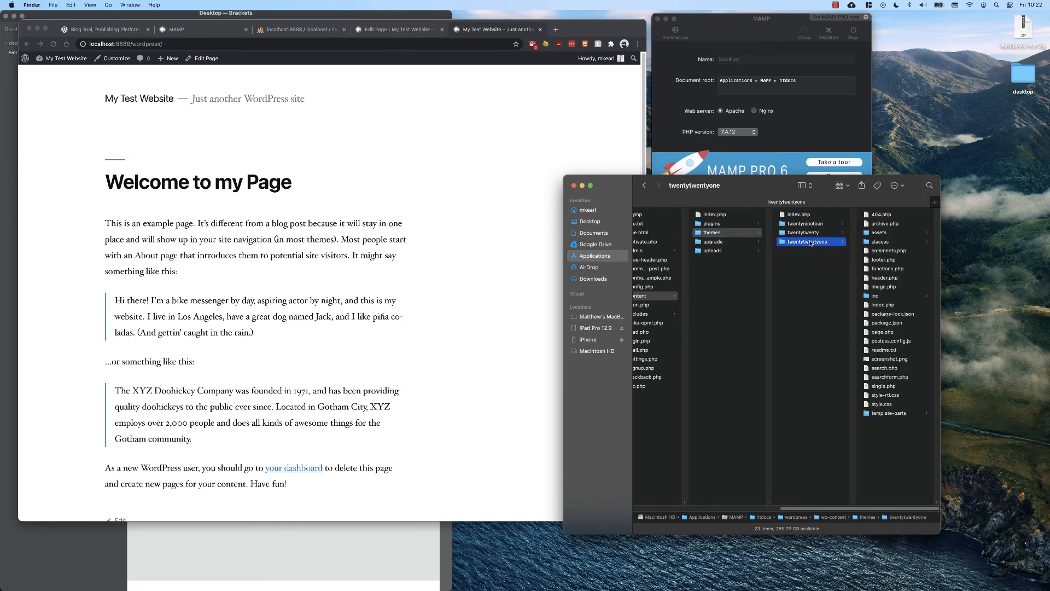
key(super+BackSpace)
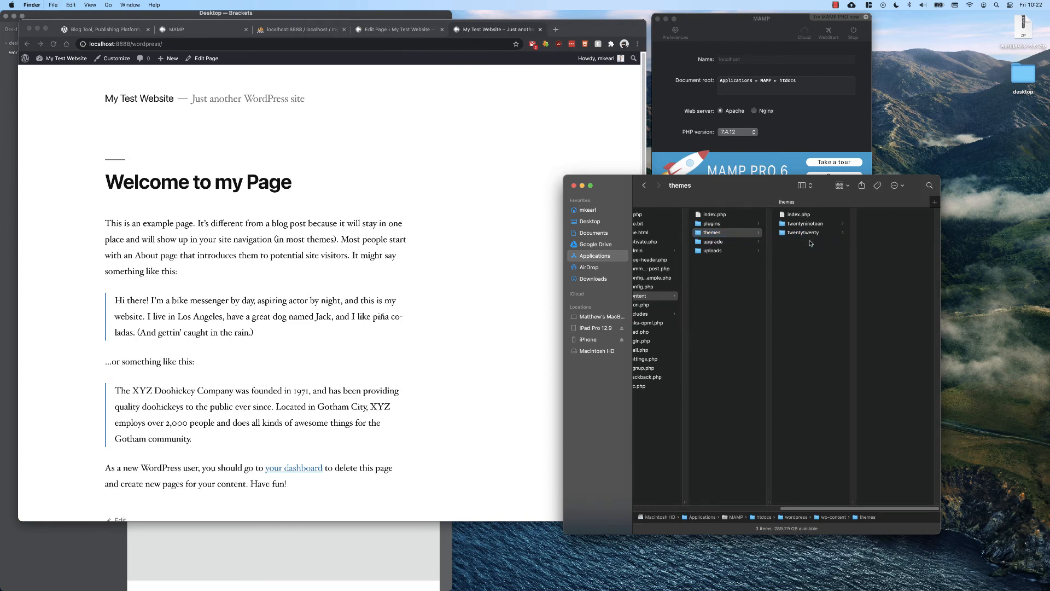
Return to the admin tab and open the Themes page to check which themes remain installed.
click(387, 29)
click(28, 45)
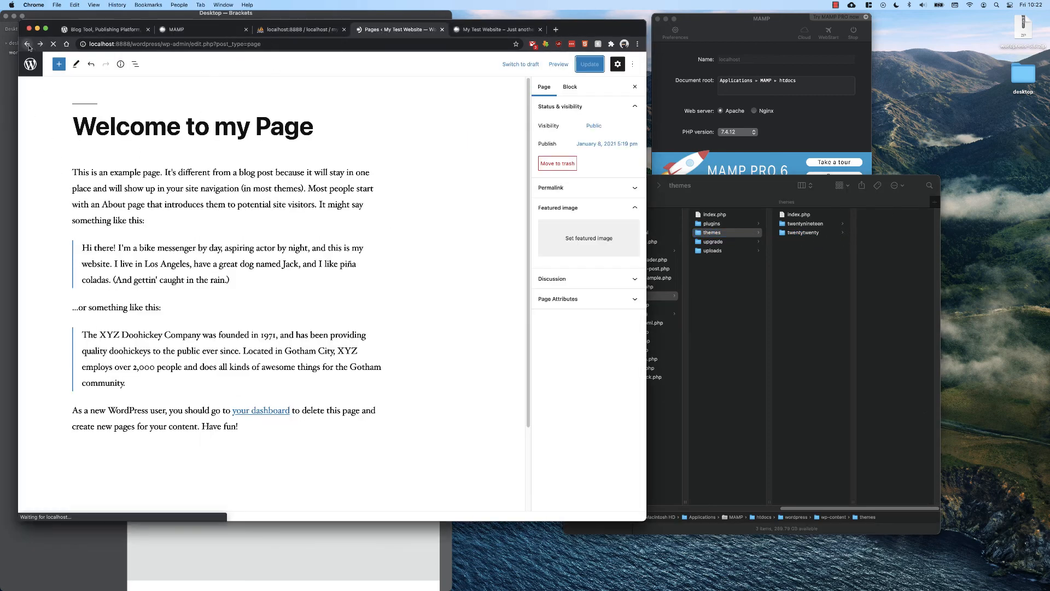
mouse_move(50, 200)
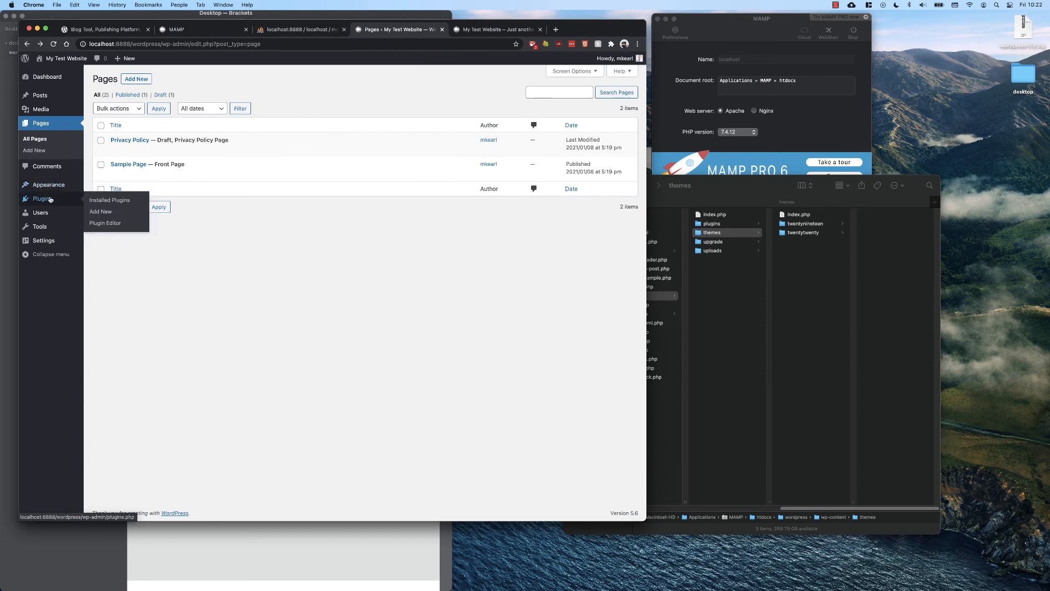
click(99, 187)
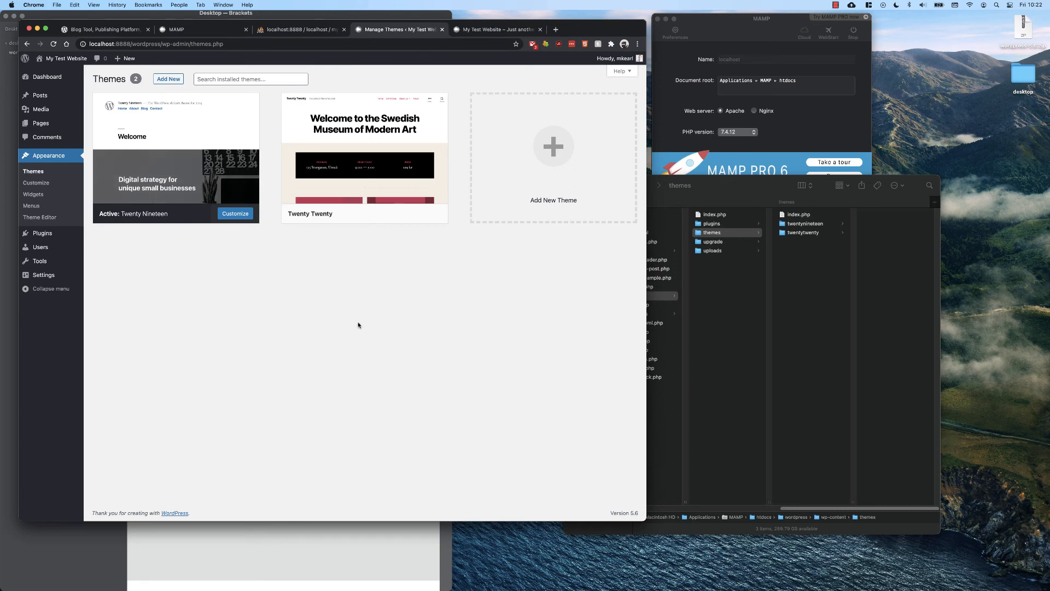
Browse the twentytwenty theme folder and the plugins folder in Finder, and open the Plugins admin page.
click(807, 233)
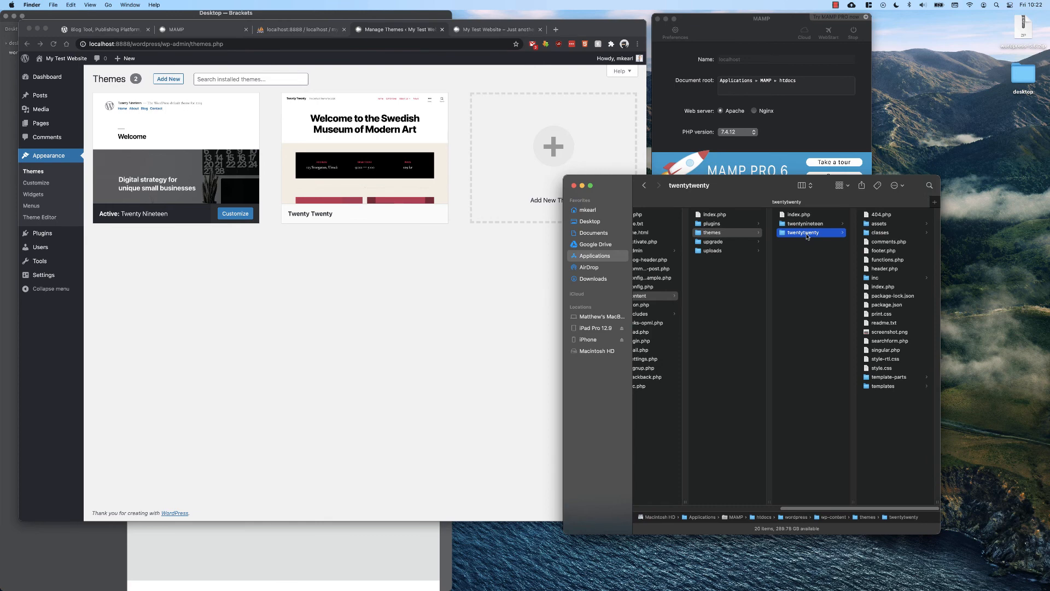
click(711, 225)
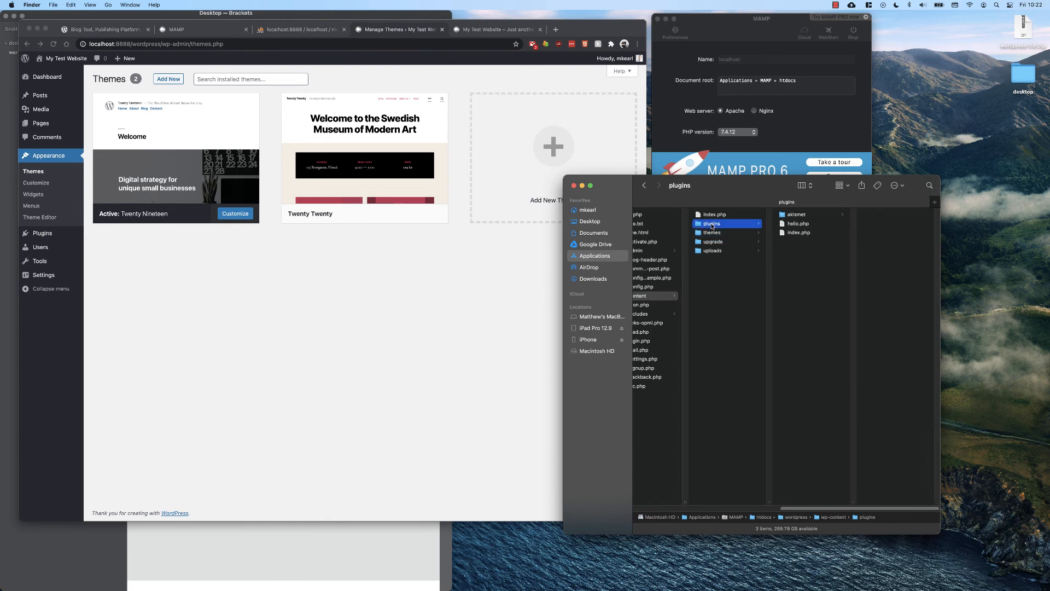
click(44, 238)
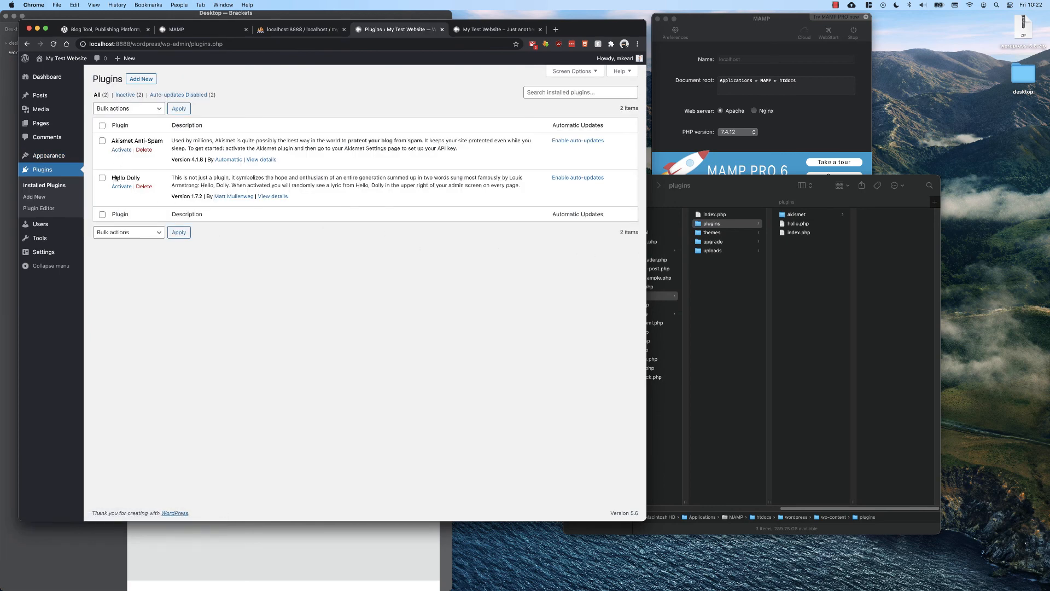
Delete the hello.php plugin file from the plugins folder in Finder and reload the Plugins page.
click(795, 248)
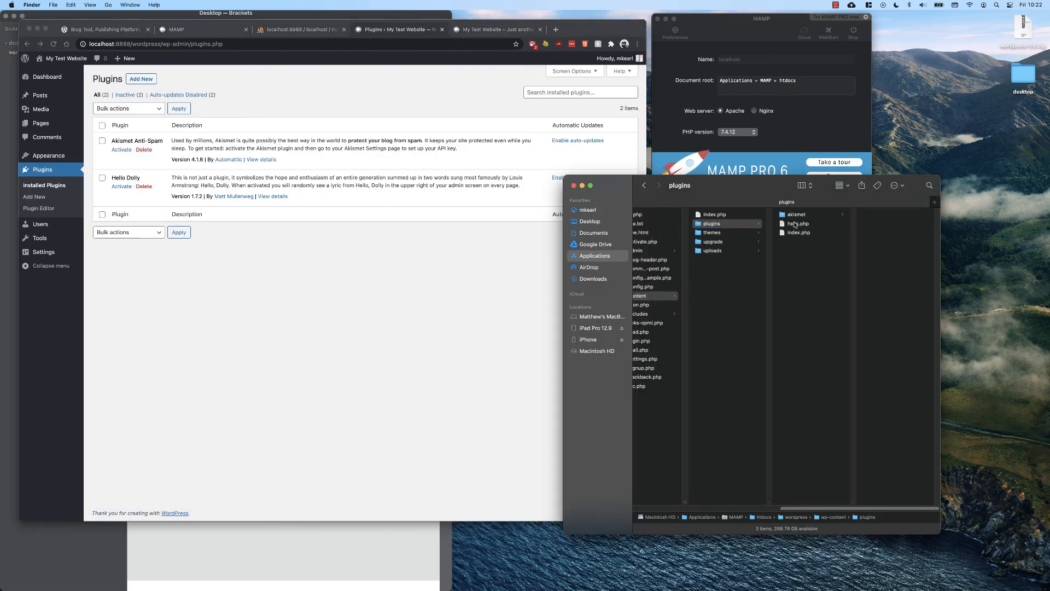
click(796, 224)
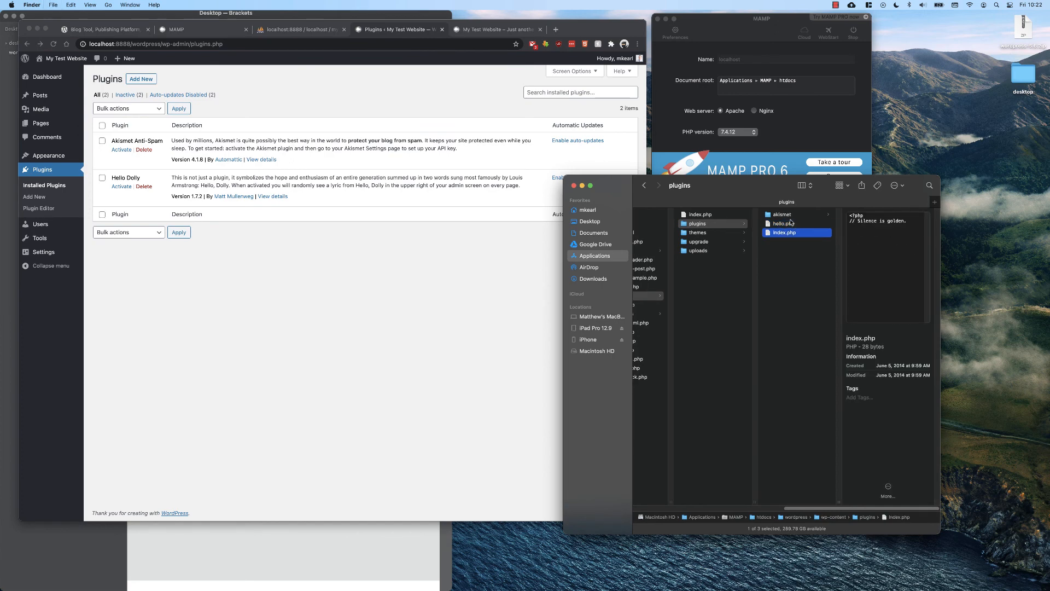
click(772, 216)
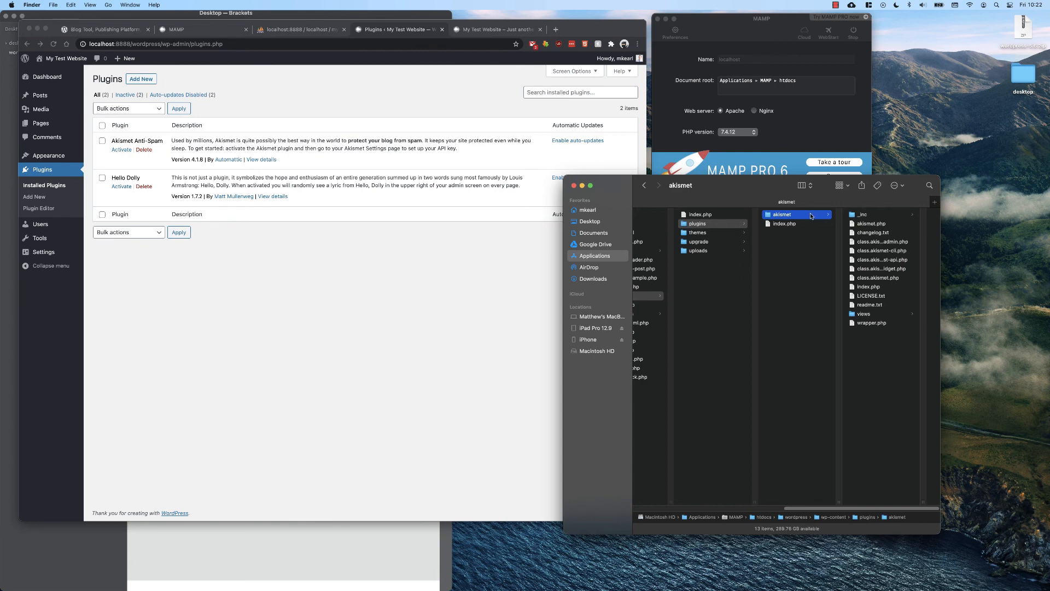
click(378, 264)
key(super+r)
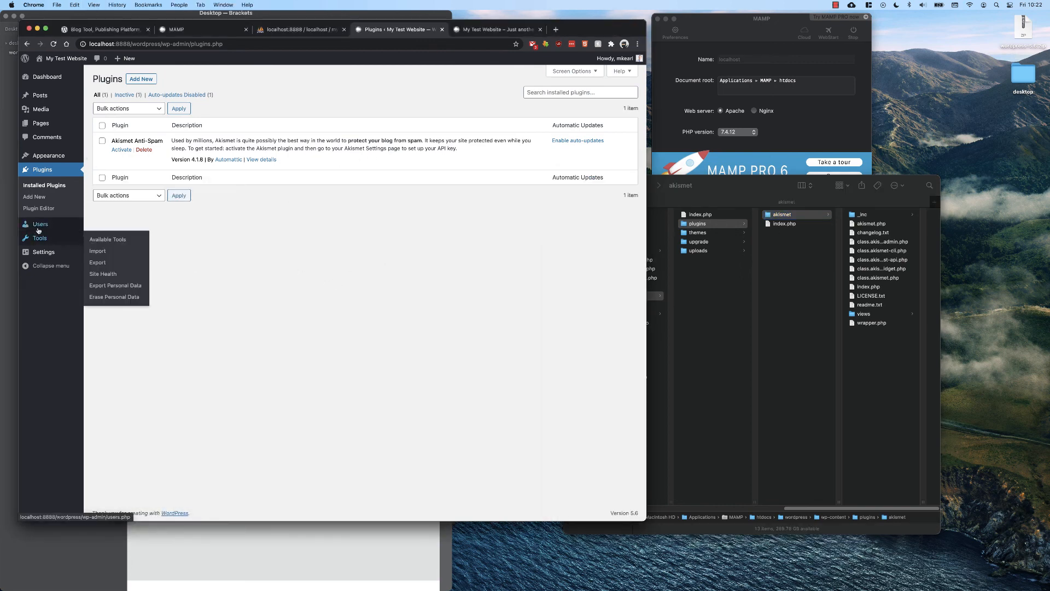
Open the Plugin Editor to view the Akismet files, then open the Theme Editor.
click(39, 208)
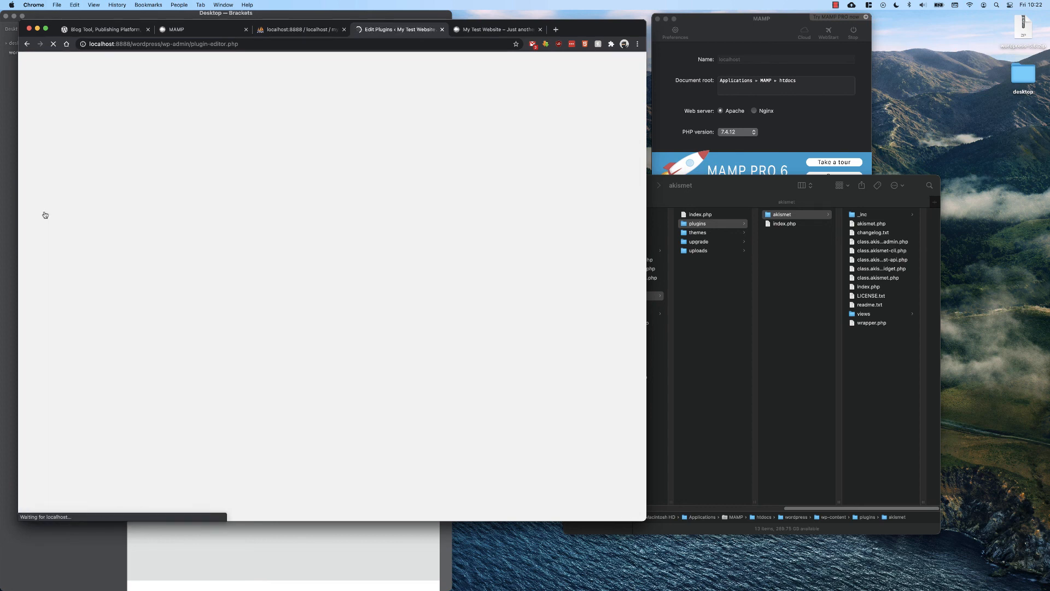
click(307, 304)
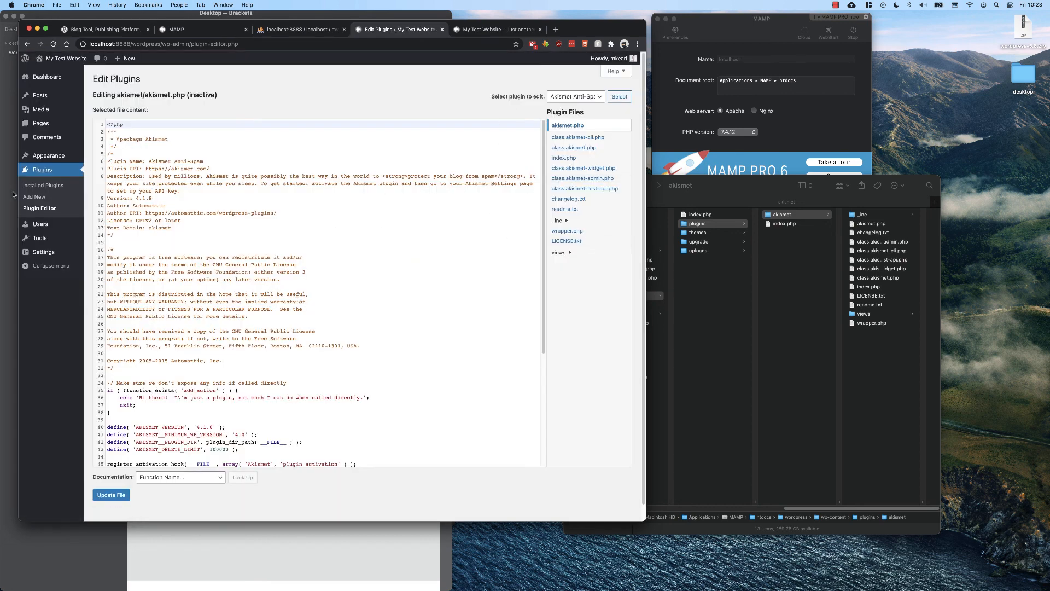
mouse_move(48, 156)
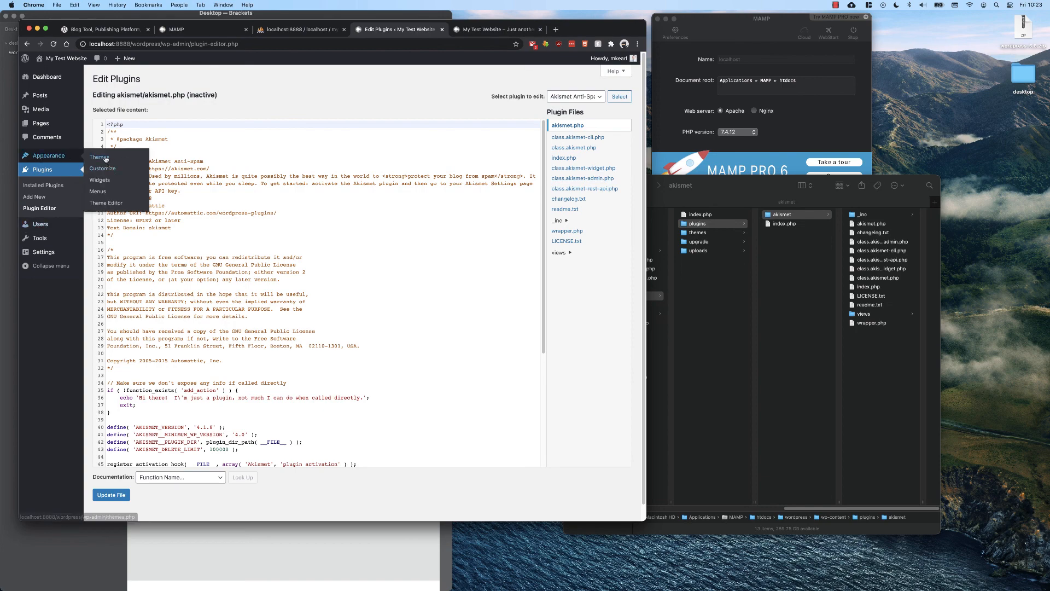
click(105, 203)
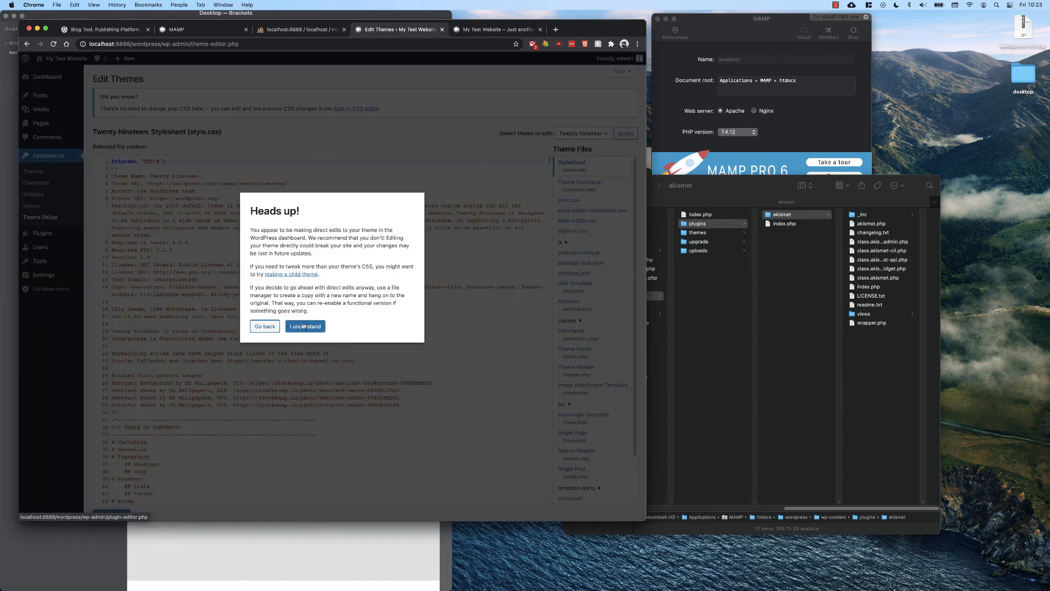
Highlight the theme header lines in the Twenty Nineteen stylesheet, then go back to the Dashboard.
click(306, 327)
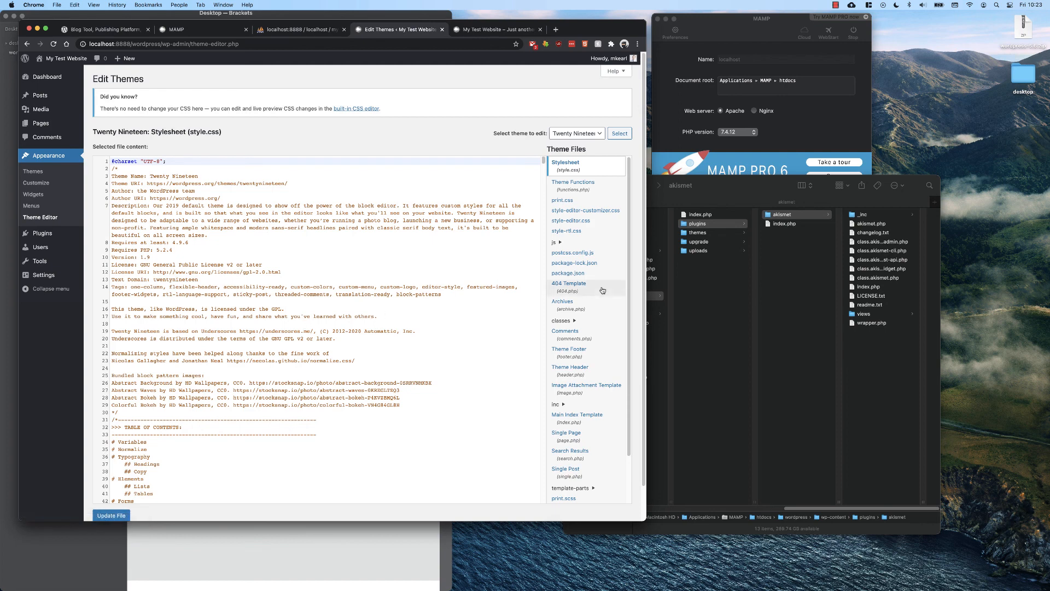
click(827, 330)
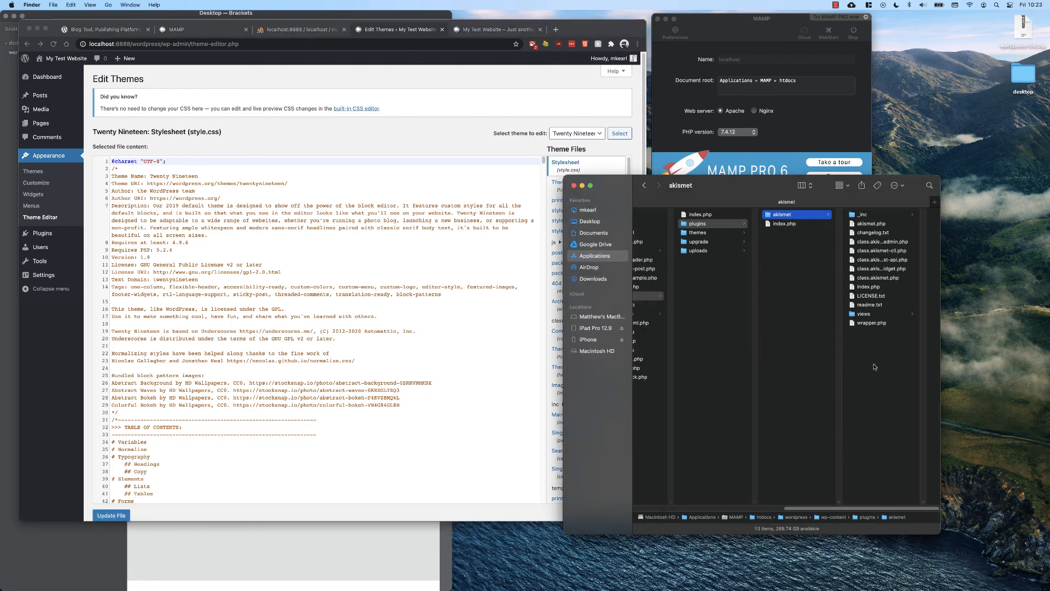
click(281, 248)
drag(154, 205, 157, 294)
mouse_move(57, 122)
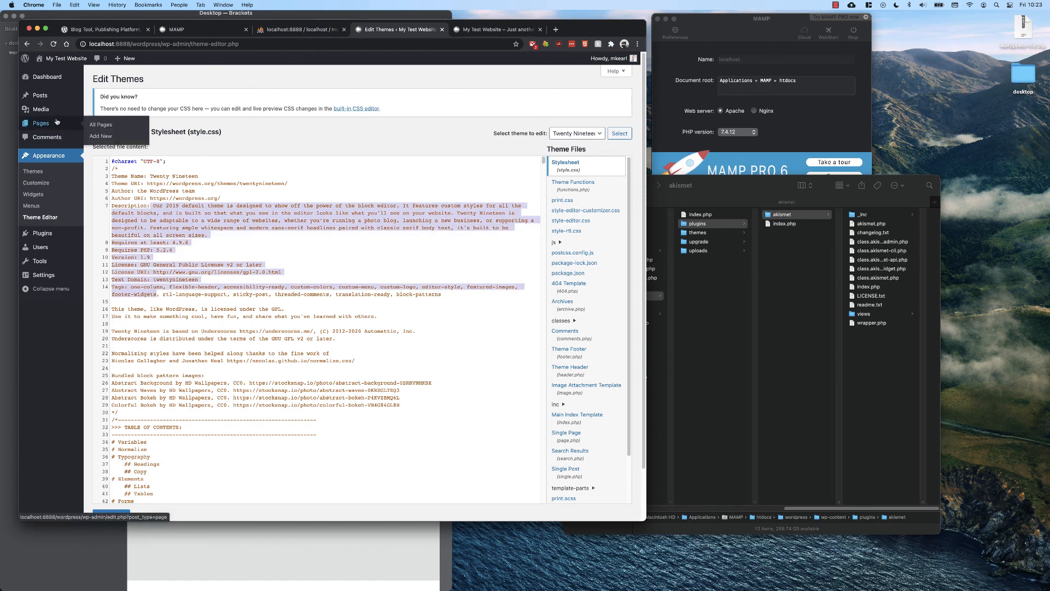
click(42, 79)
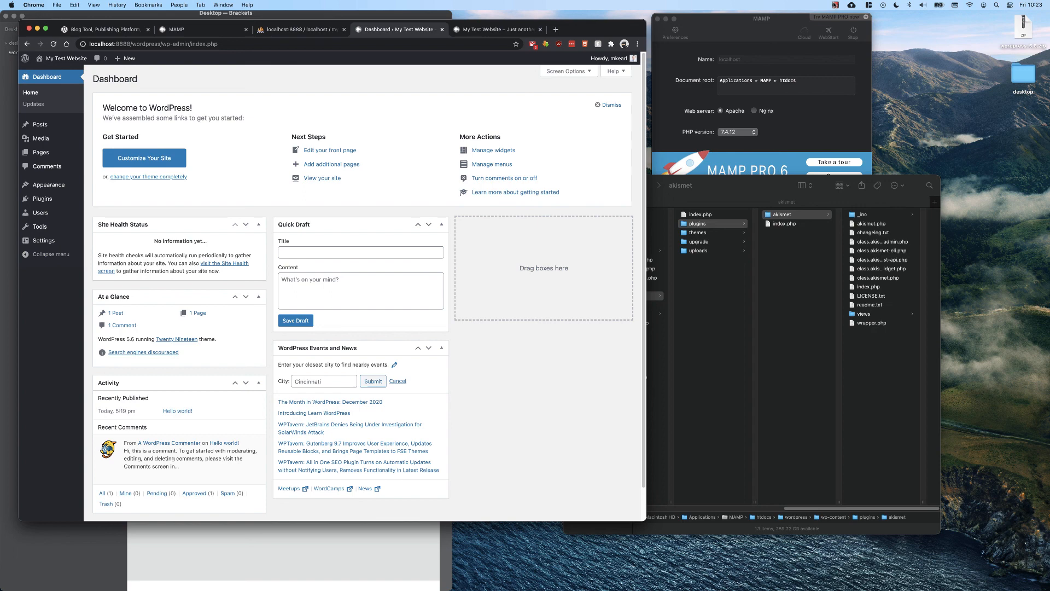
click(835, 5)
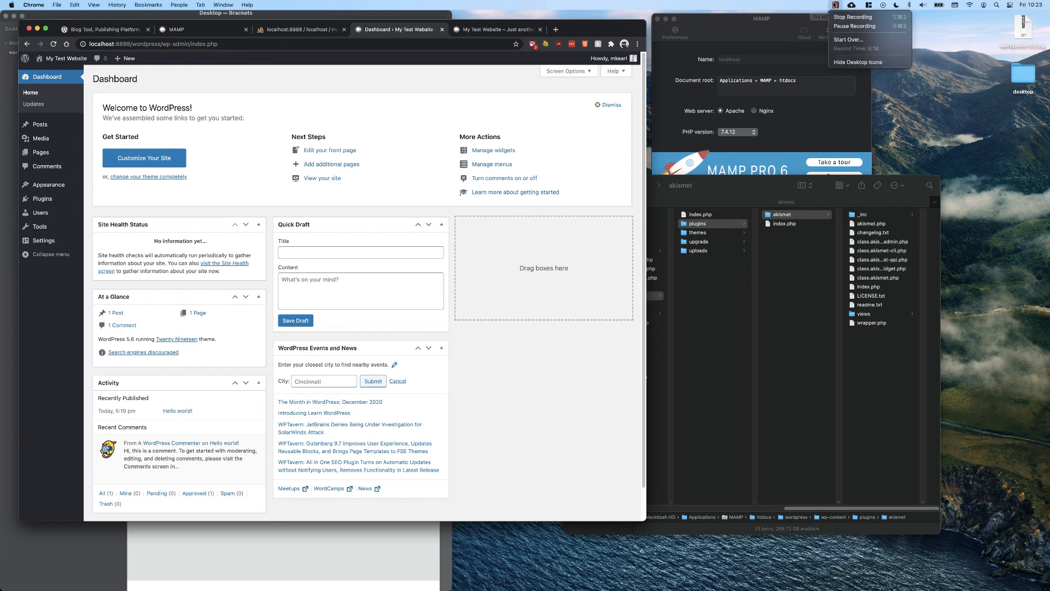